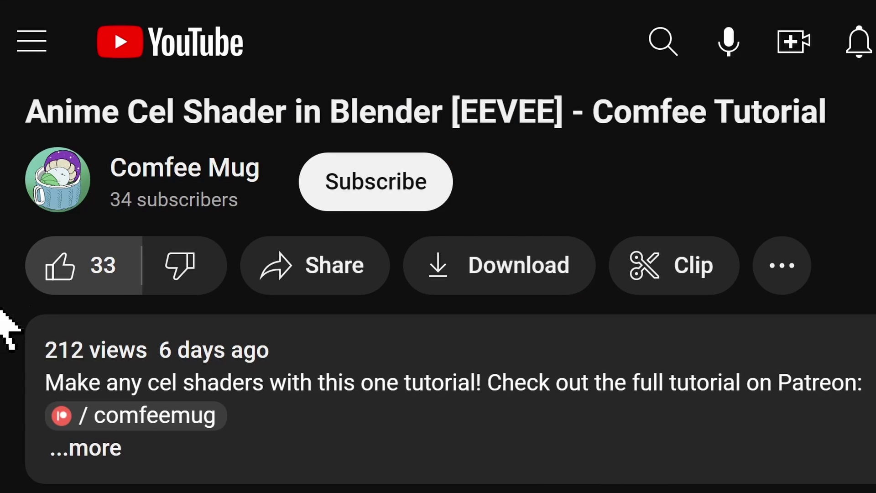
Like the Anime Cel Shader tutorial and subscribe to its channel with all notifications.
click(94, 270)
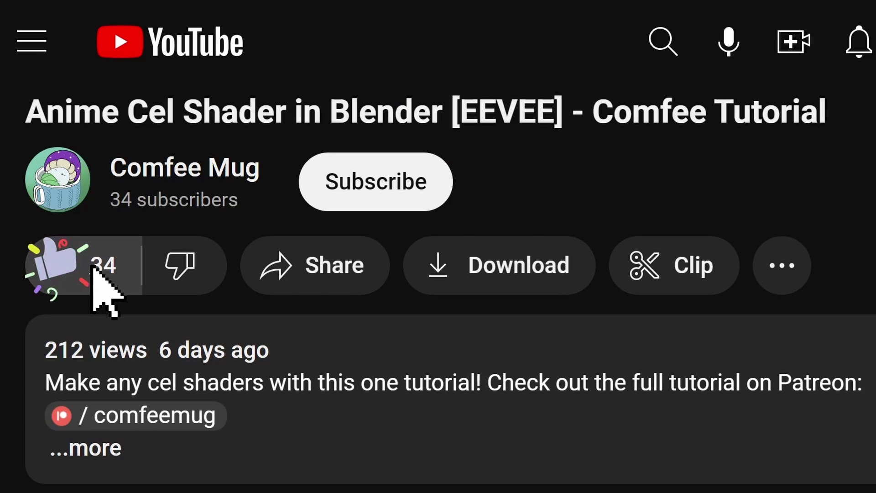
click(390, 181)
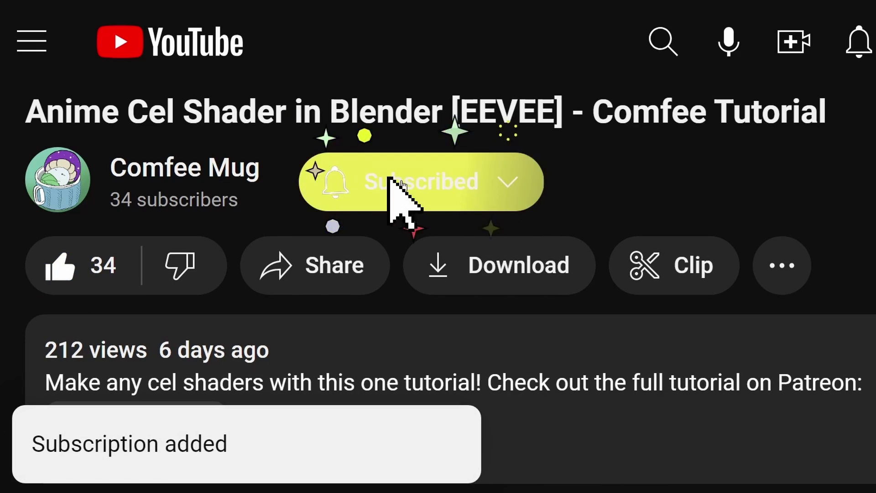
click(504, 179)
click(461, 255)
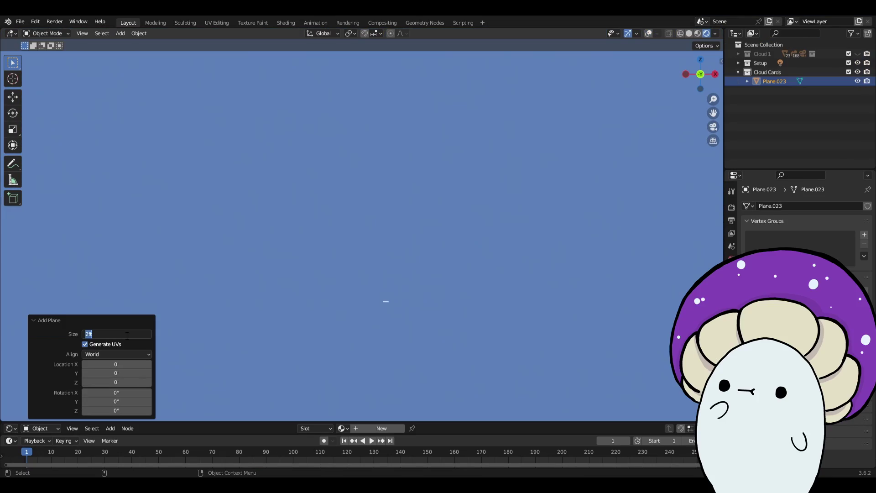
Set the new plane's size to 100 ft and box-select a group of shader nodes.
click(127, 336)
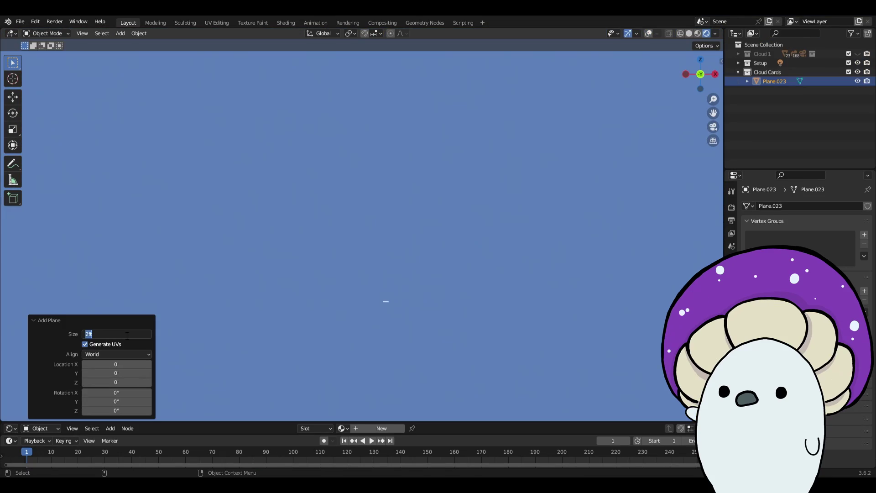
key(Return)
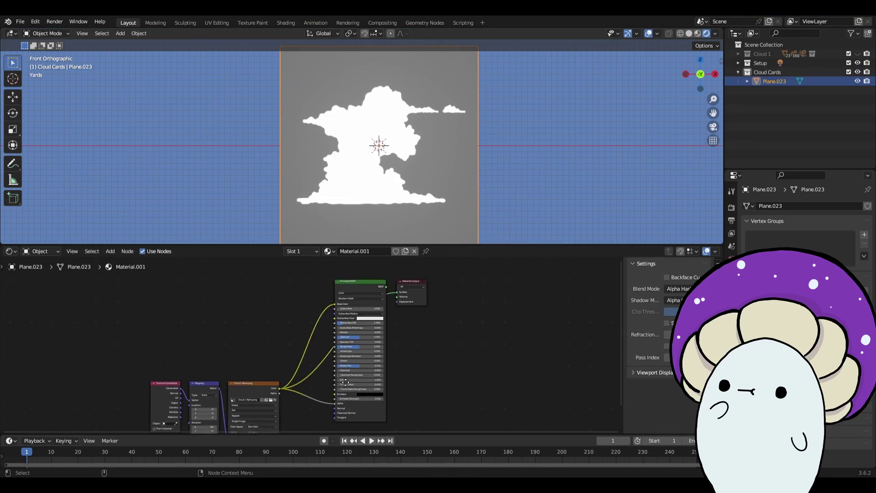
middle_drag(343, 351, 387, 312)
drag(167, 386, 304, 334)
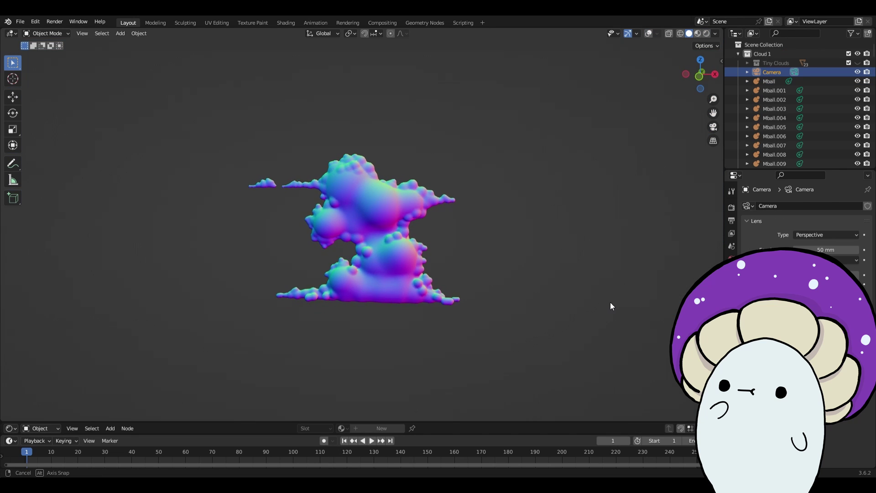
Look through the camera, enlarge the node editor, and pan to the rest of the cloud-card node tree.
middle_drag(612, 306, 590, 299)
key(KP_0)
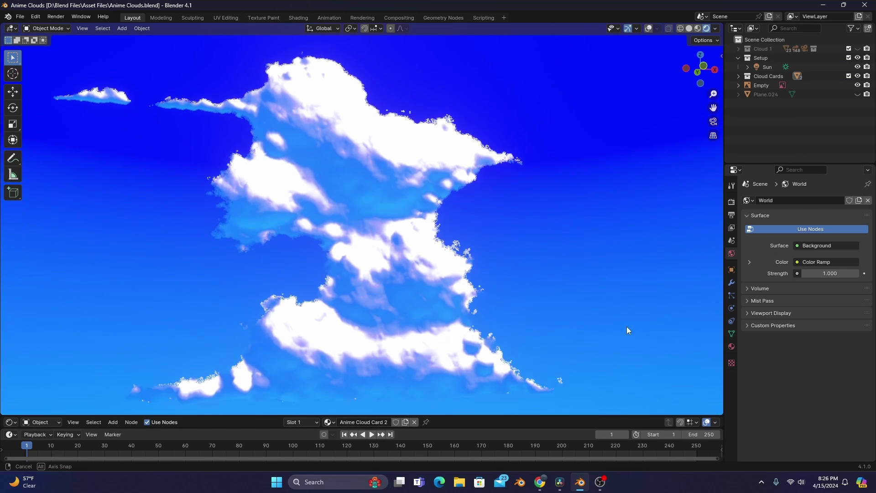
middle_drag(626, 327, 636, 315)
drag(568, 416, 583, 85)
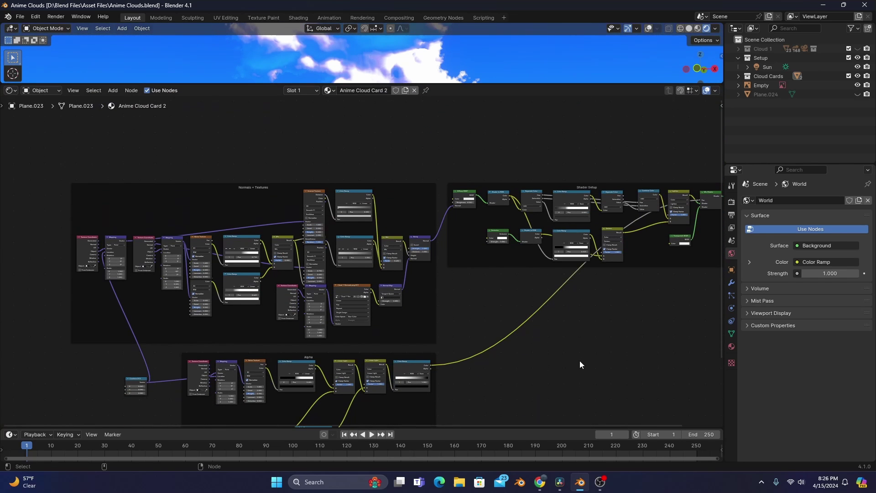
middle_drag(579, 364, 568, 309)
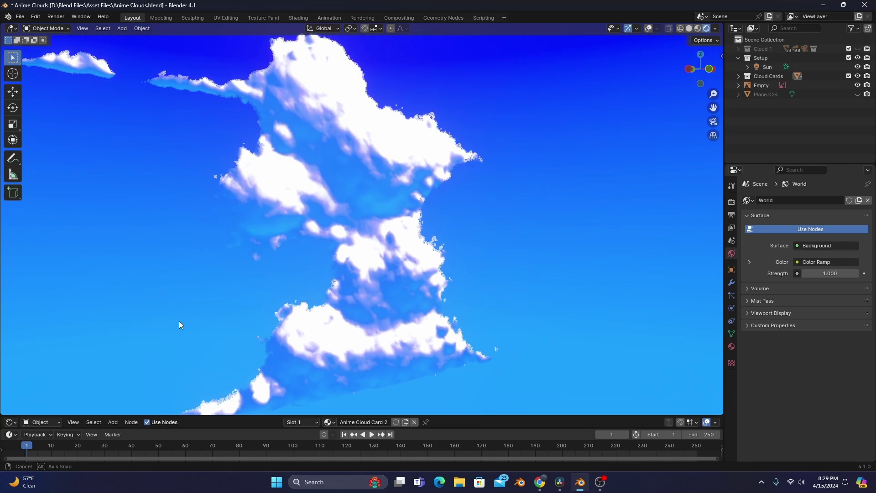
middle_drag(180, 323, 319, 327)
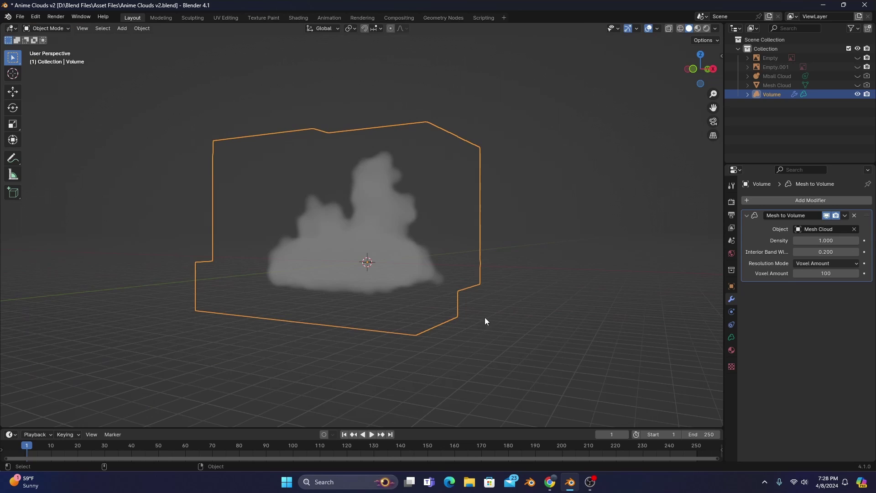
Rotate the Sun lamp about Z around the cloud and enter Edit Mode on Mesh Cloud.
middle_drag(485, 317, 486, 341)
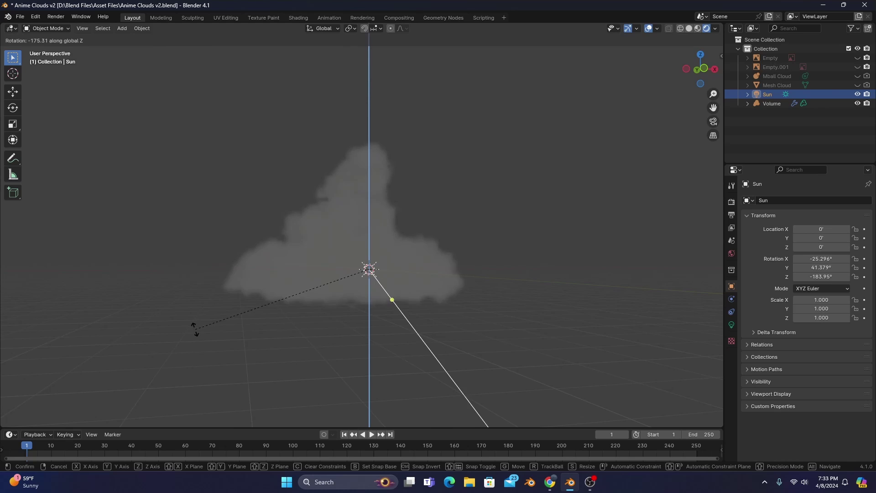
click(419, 380)
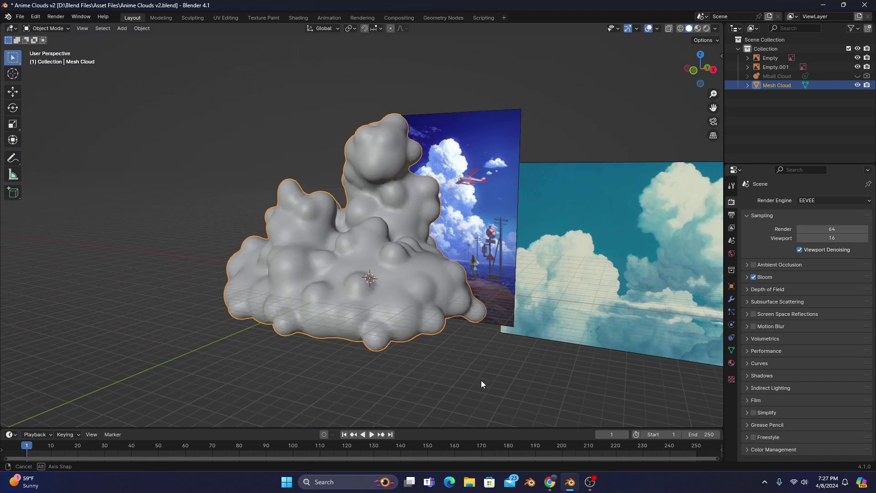
middle_drag(481, 380, 505, 379)
key(Tab)
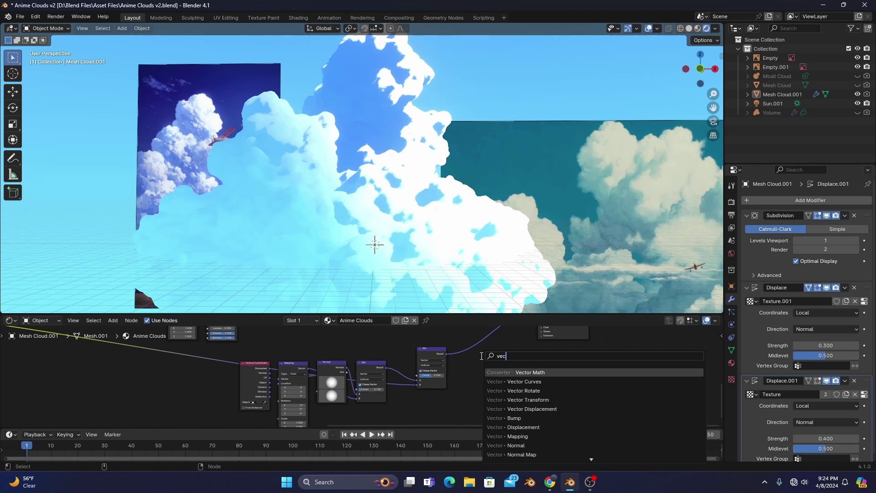
Add a Vector Math Add node to the cloud's shader graph.
key(Return)
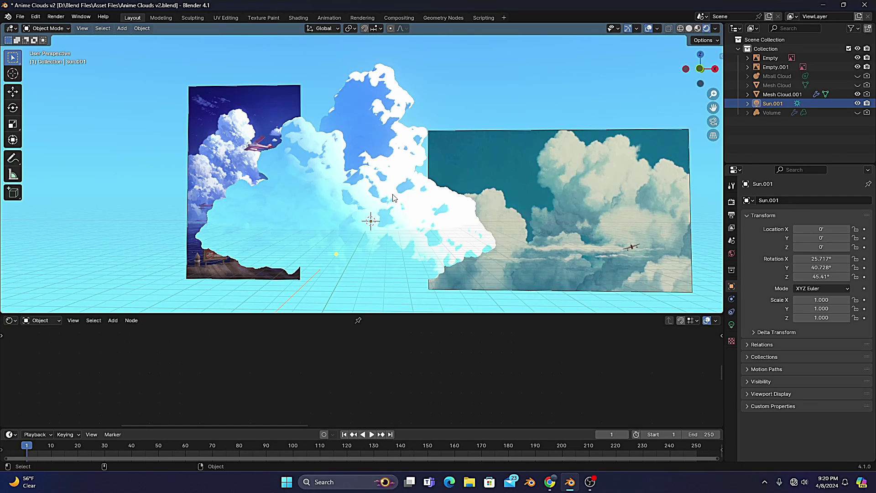
middle_drag(393, 197, 400, 201)
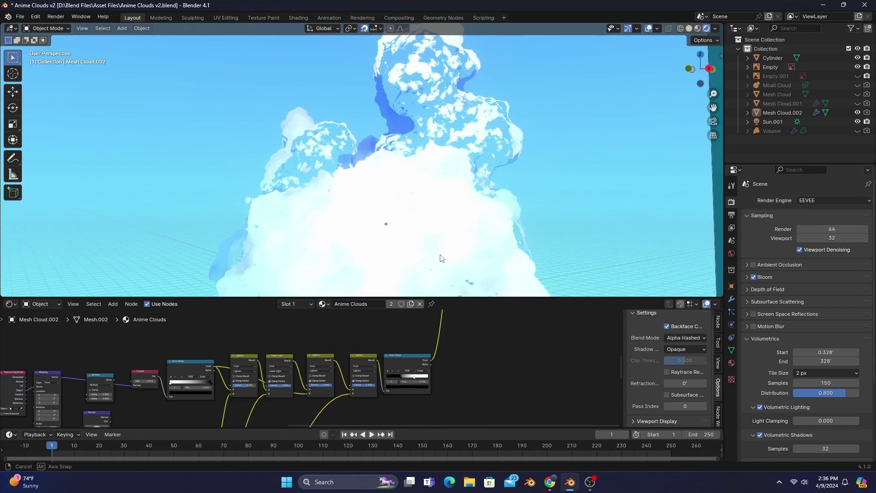
middle_drag(538, 219, 557, 246)
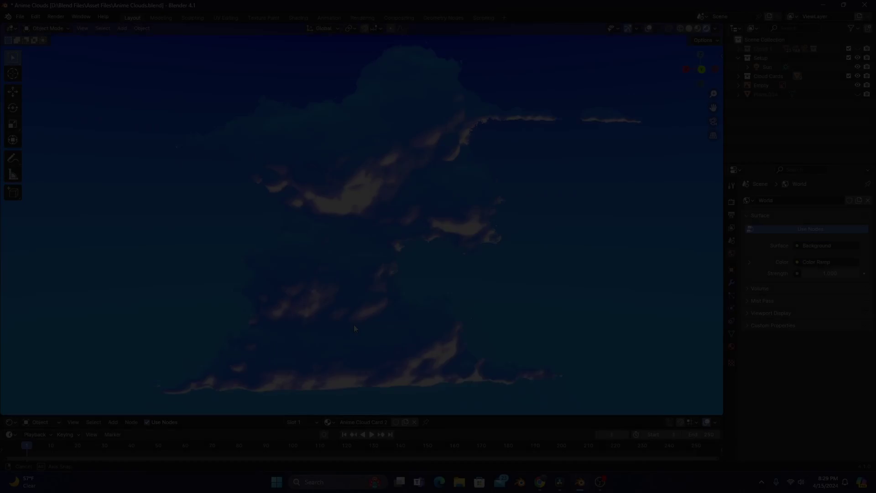
middle_drag(354, 325, 511, 334)
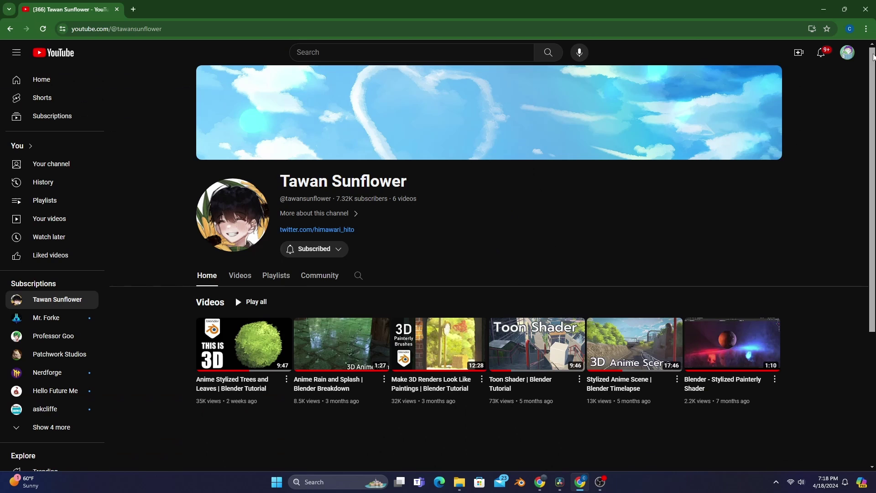
Scroll the channel's videos and like 'Blender - Stylized Painterly Shader'.
scroll(874, 57, down, 1)
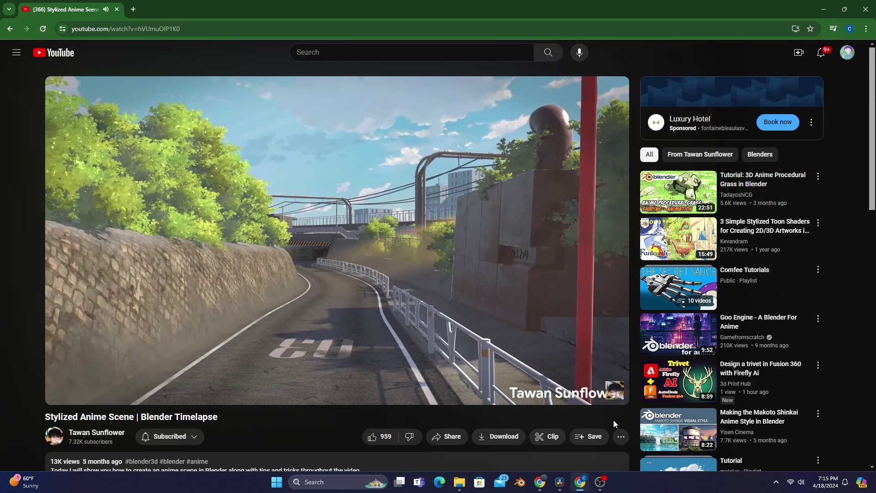
click(424, 437)
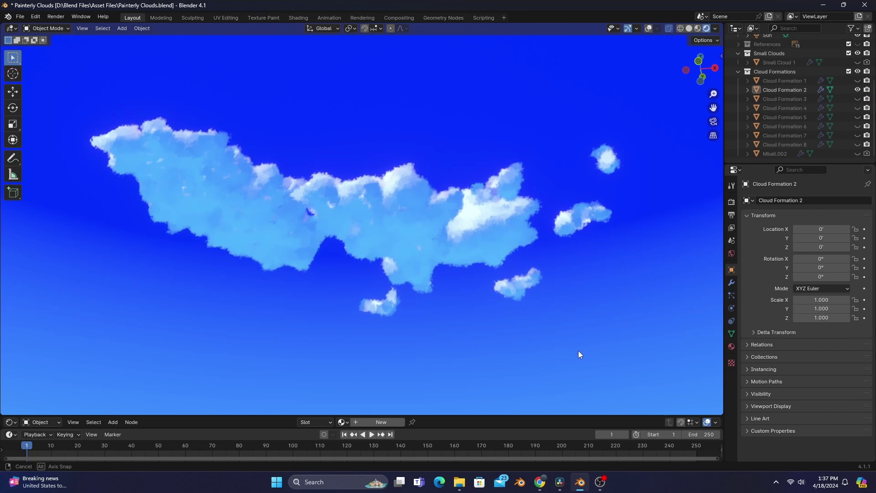
Orbit the Painterly Clouds viewport to a lower view of the clouds.
mouse_move(579, 351)
middle_down()
mouse_move(571, 294)
mouse_move(529, 275)
middle_up()
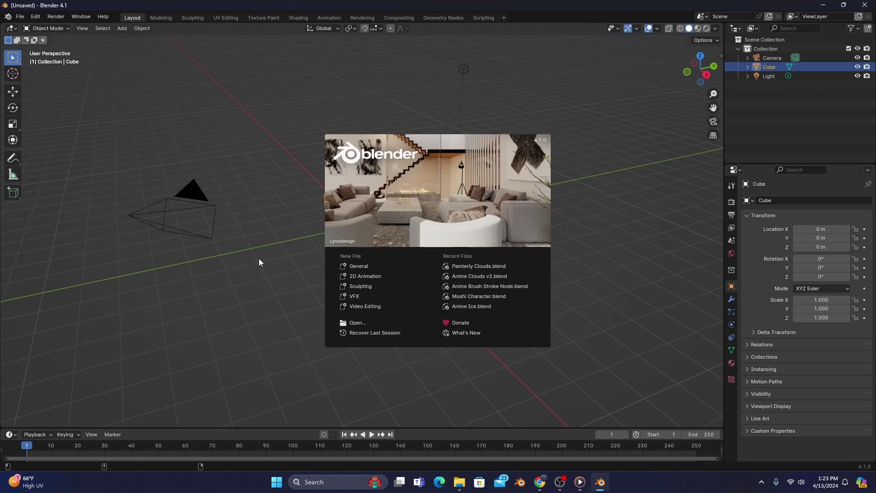
Dismiss the splash screen and delete all the default objects.
click(259, 262)
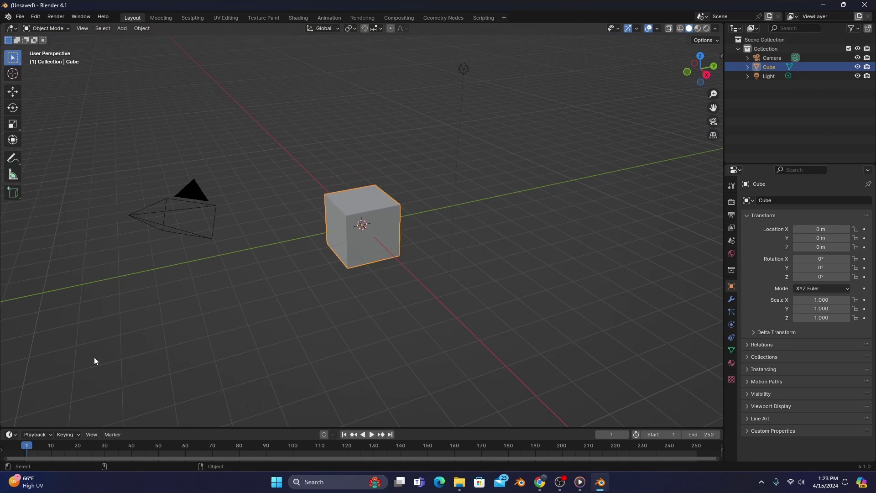
key(a)
key(Delete)
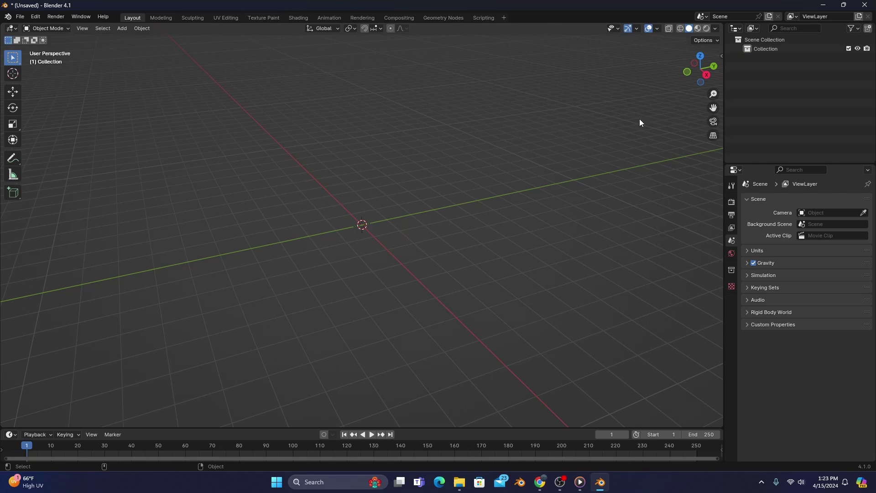
Set the scene's unit system to Imperial.
click(762, 258)
click(820, 265)
click(821, 295)
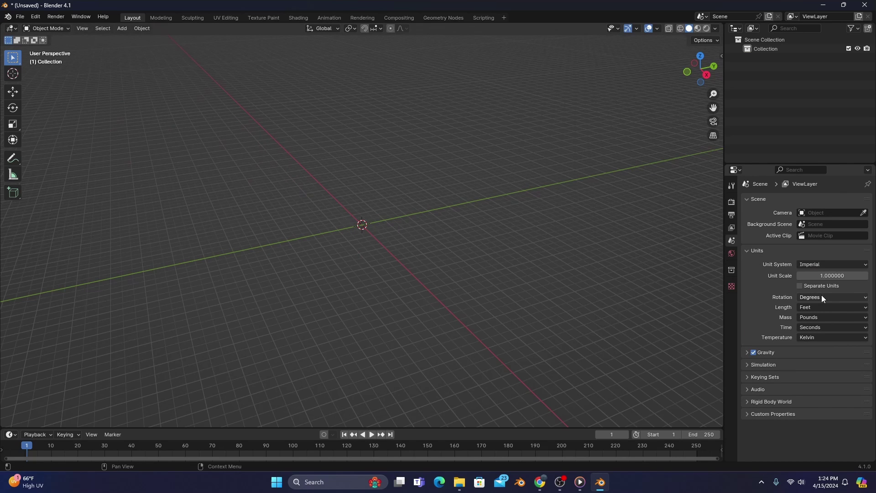
Set the Color Management view transform to Standard in Render Properties.
click(733, 203)
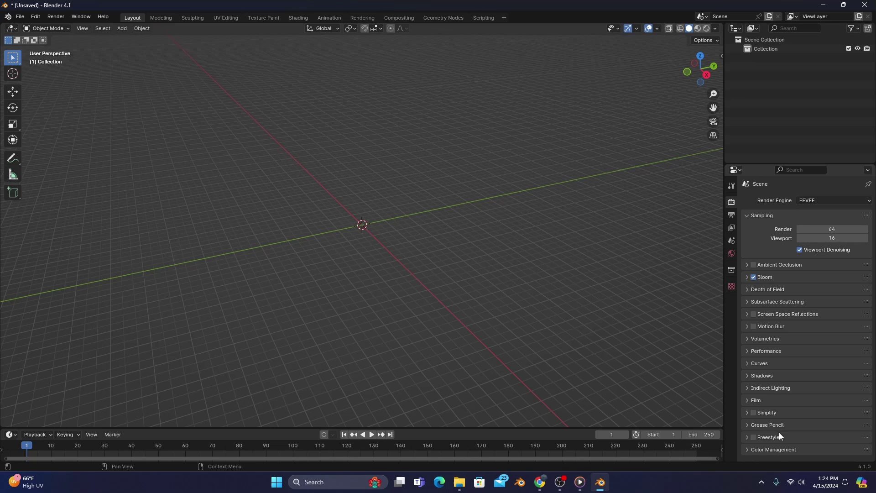
click(779, 449)
scroll(780, 450, down, 3)
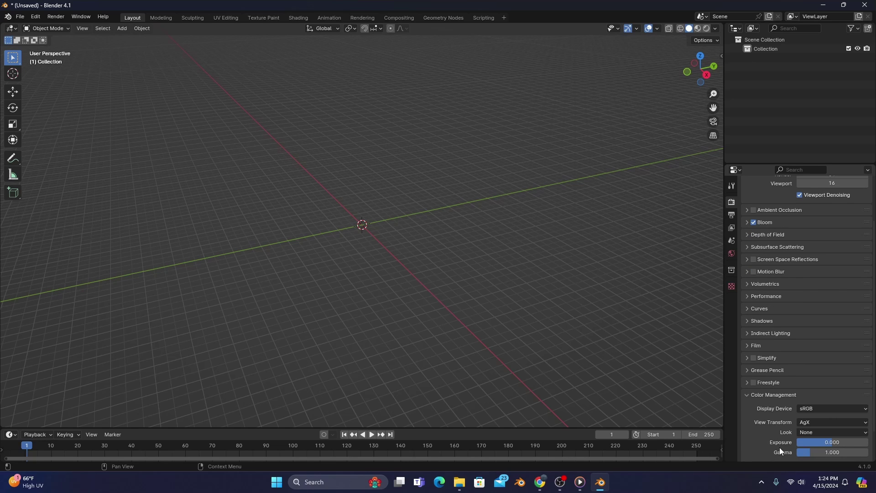
click(817, 423)
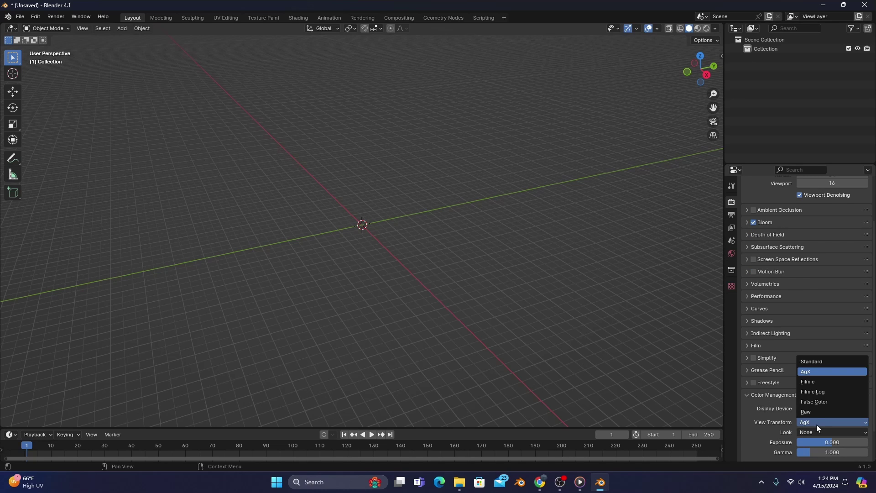
click(814, 362)
click(770, 394)
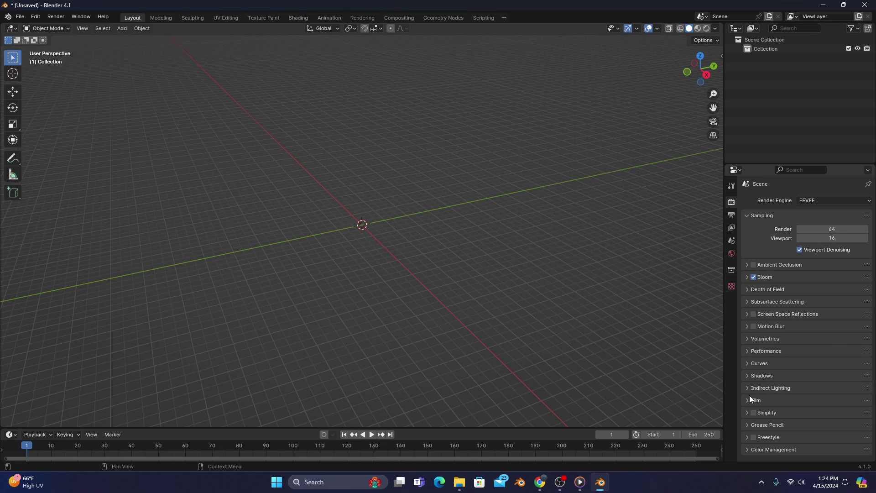
Enable the Node Wrangler add-on via a 'nod' search, save preferences, and close Preferences.
click(35, 16)
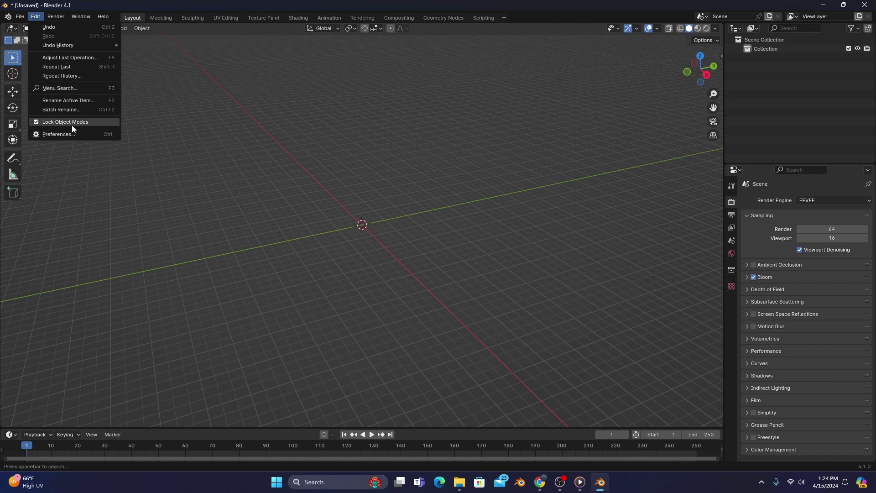
click(69, 134)
click(260, 34)
text(node)
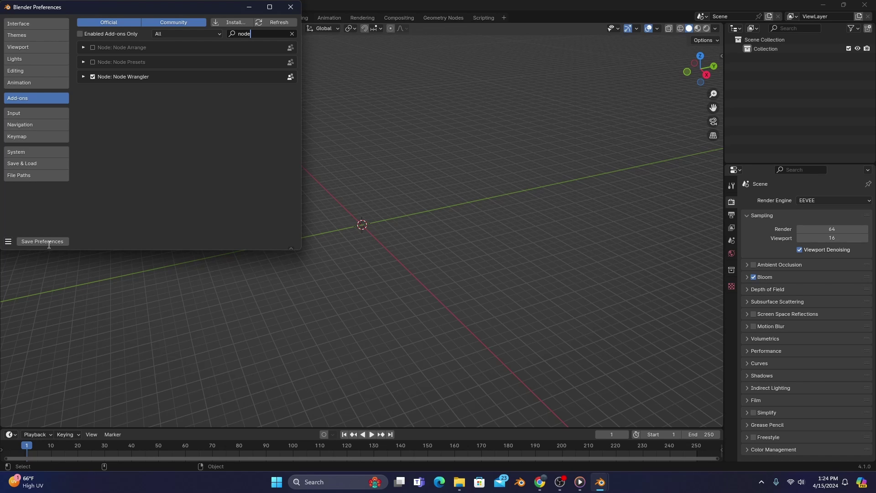
click(48, 242)
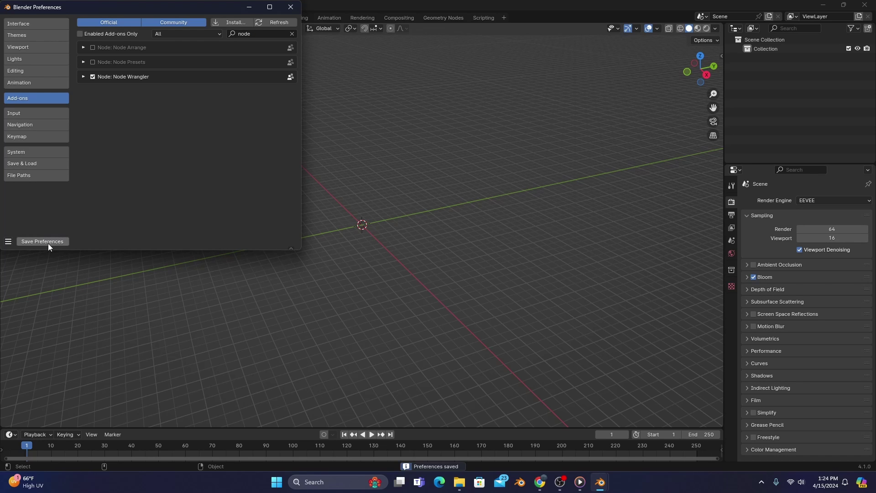
click(290, 7)
Add a metaball Ball with radius 10.
key(shift+a)
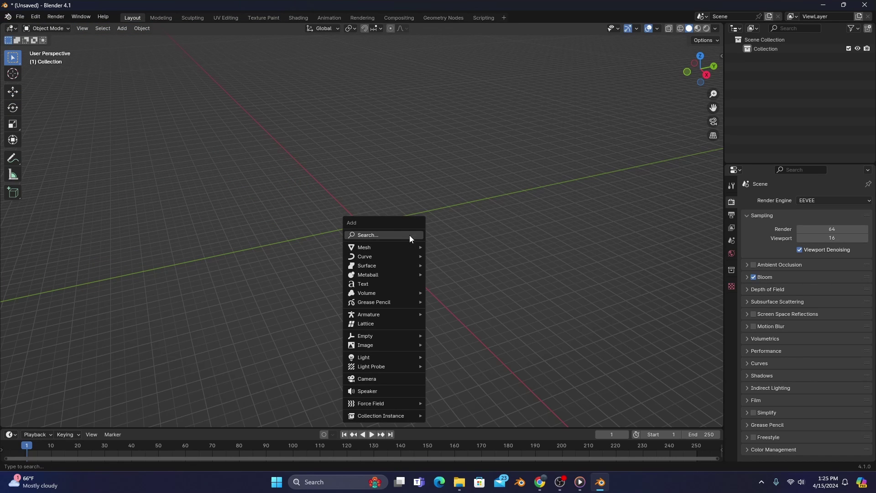
mouse_move(410, 273)
click(447, 275)
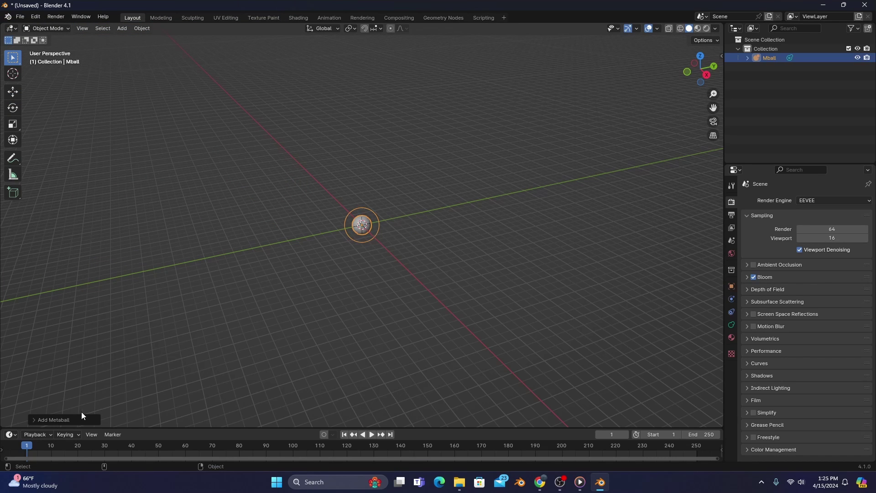
click(67, 417)
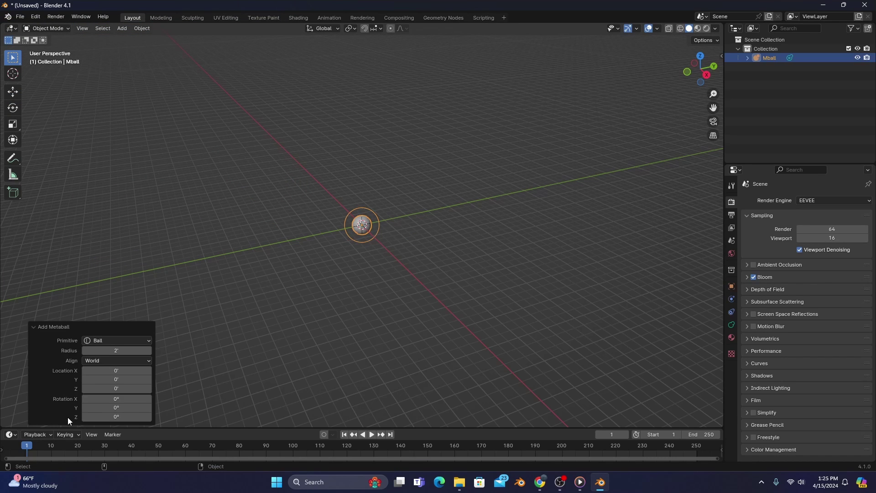
click(121, 352)
key(Return)
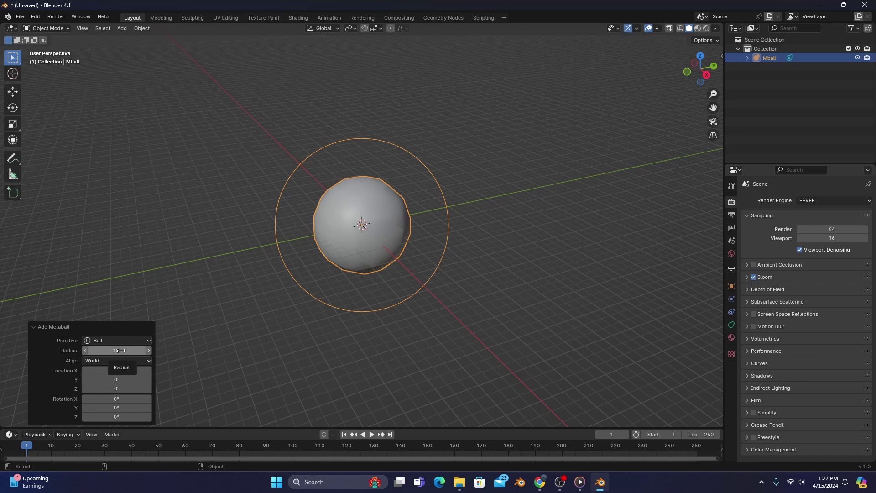
In Edit Mode, duplicate and place metaball elements to build up the cloud clusters.
key(Tab)
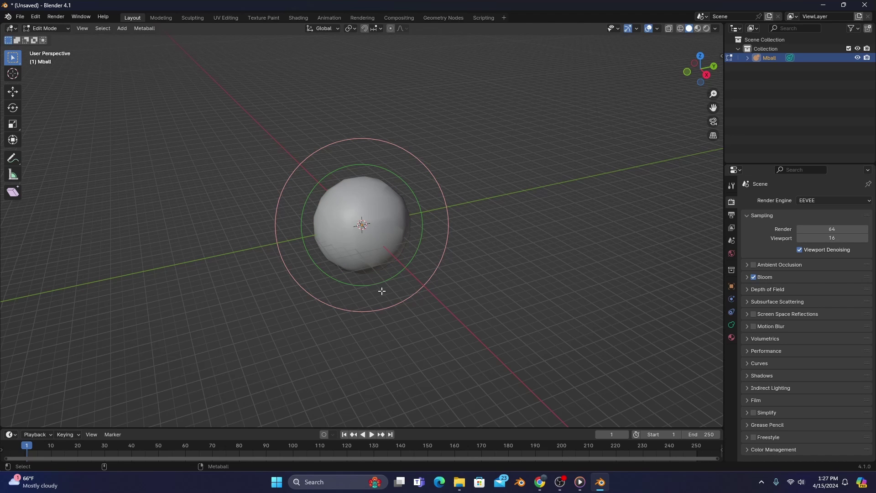
middle_drag(382, 291, 487, 279)
key(shift+d)
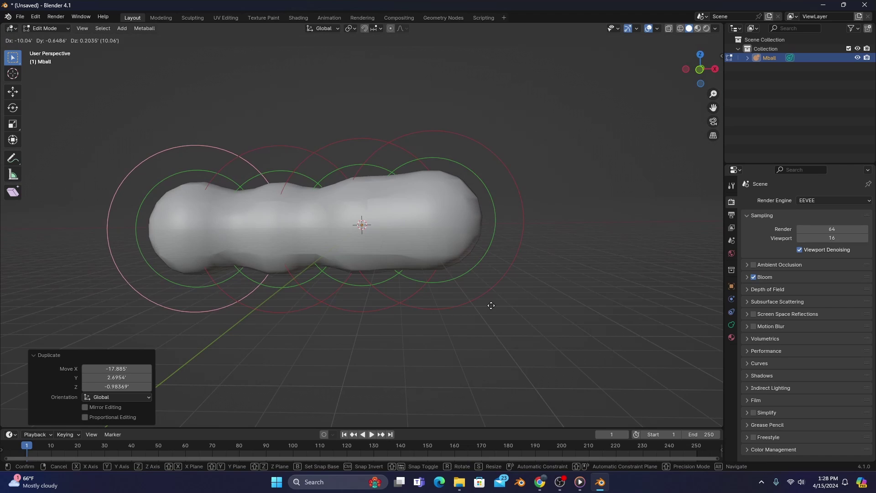
click(491, 306)
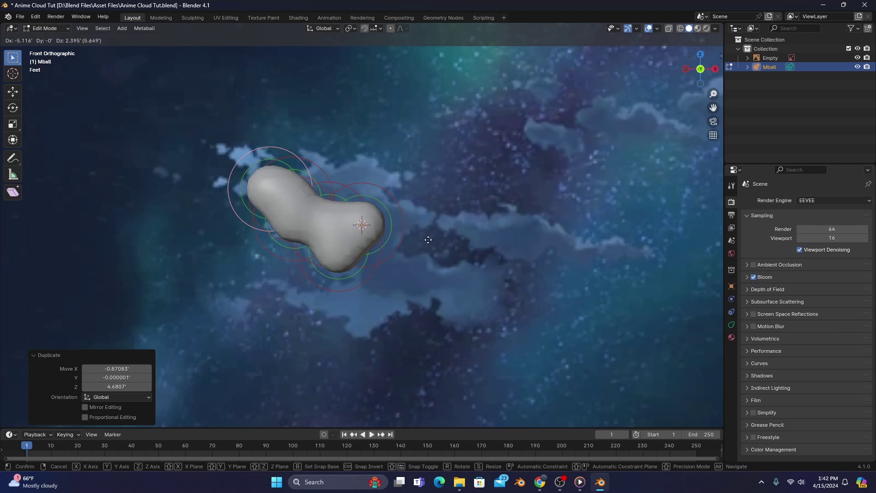
click(403, 215)
key(shift+d)
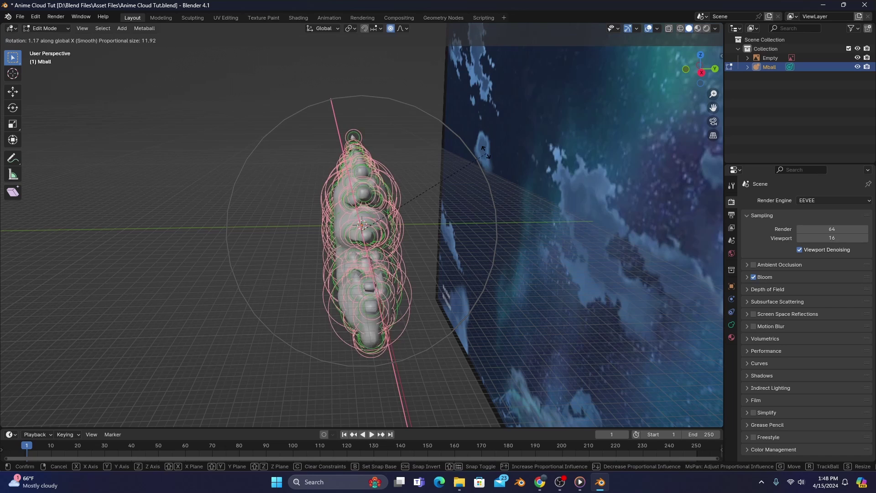
click(485, 152)
In front view, raise elements along Z with proportional editing, then save as Anime Cloud Tut.blend.
key(KP_1)
key(g)
key(z)
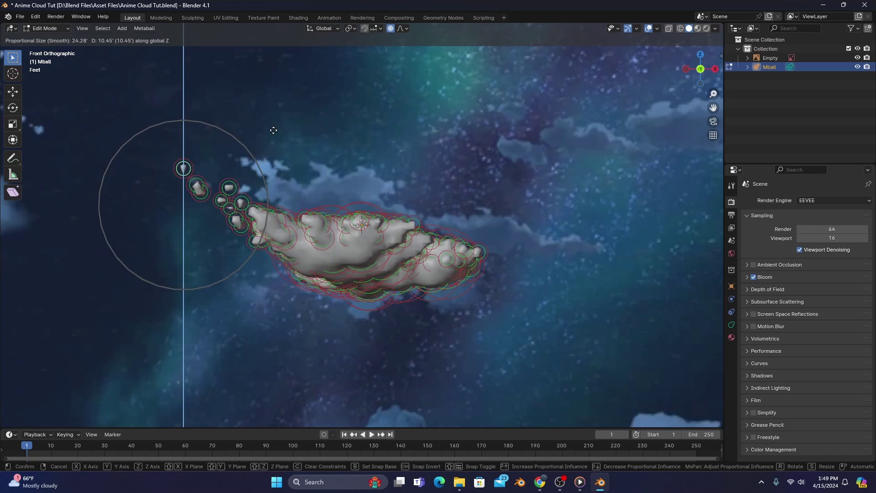
scroll(273, 130, up, 1)
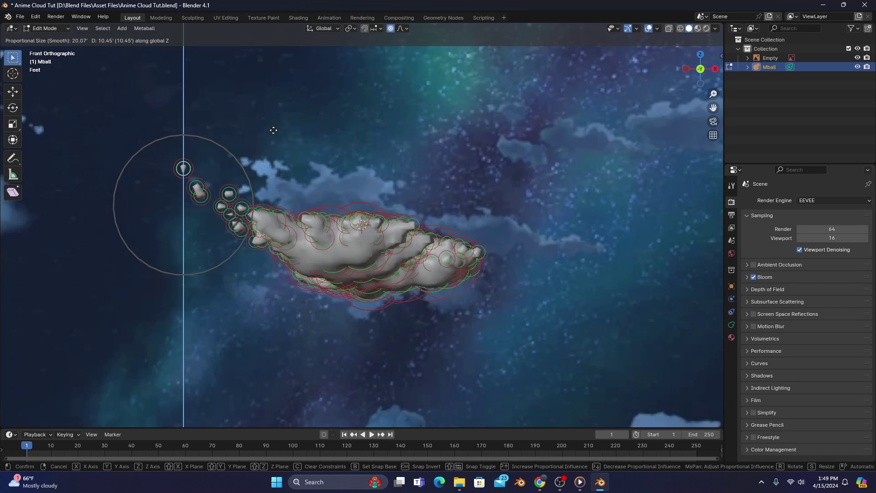
click(274, 130)
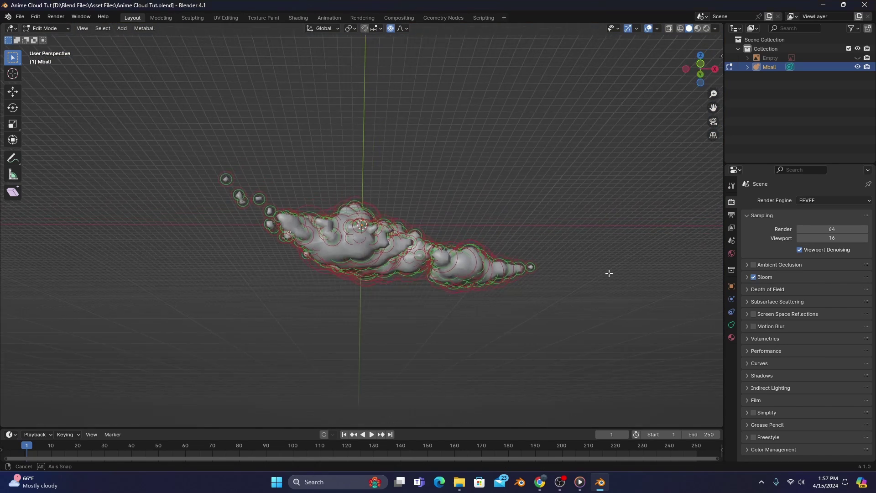
middle_drag(593, 292, 615, 302)
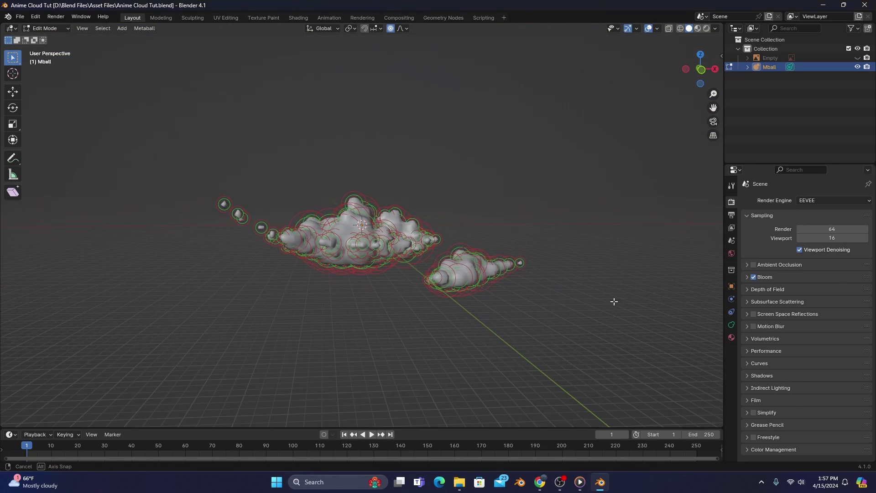
key(ctrl+s)
key(Tab)
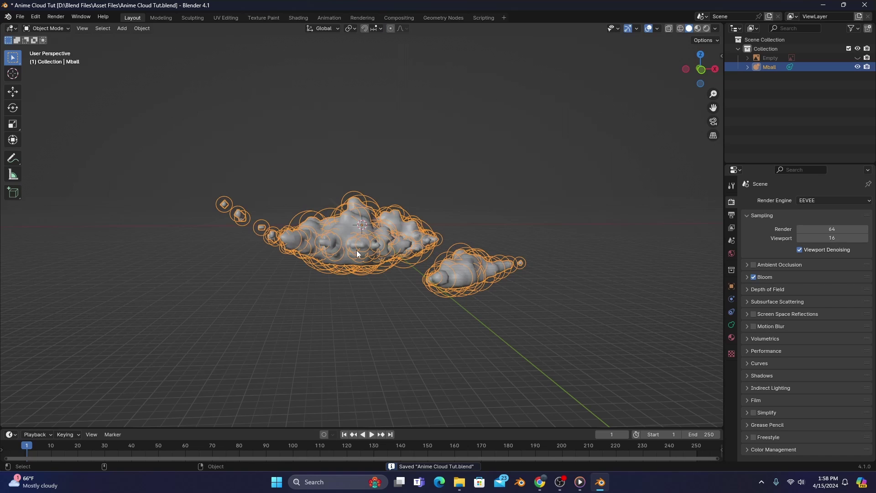
Apply Visual Geometry to Mesh on the metaball clouds and inspect the resulting Mball.001 mesh.
key(ctrl+a)
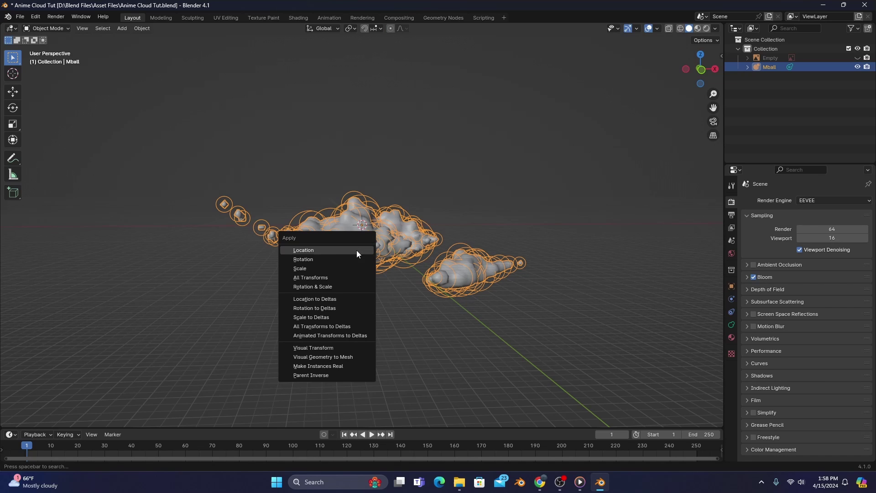
click(360, 357)
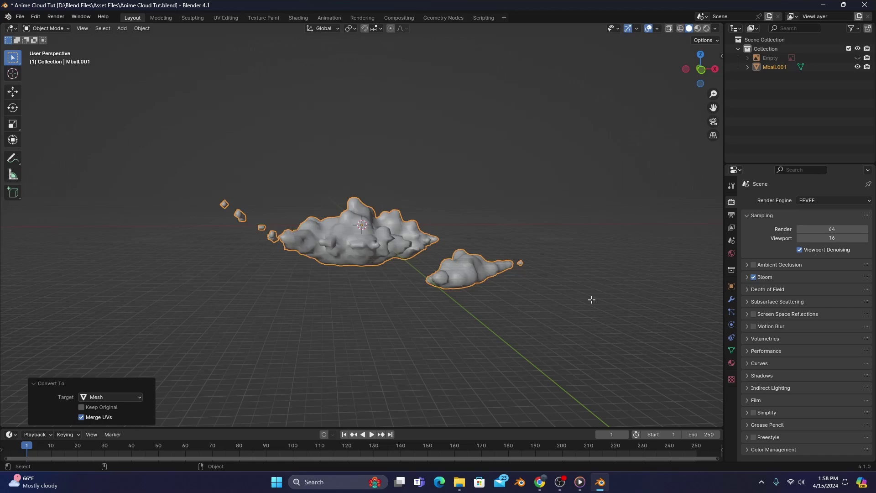
key(Tab)
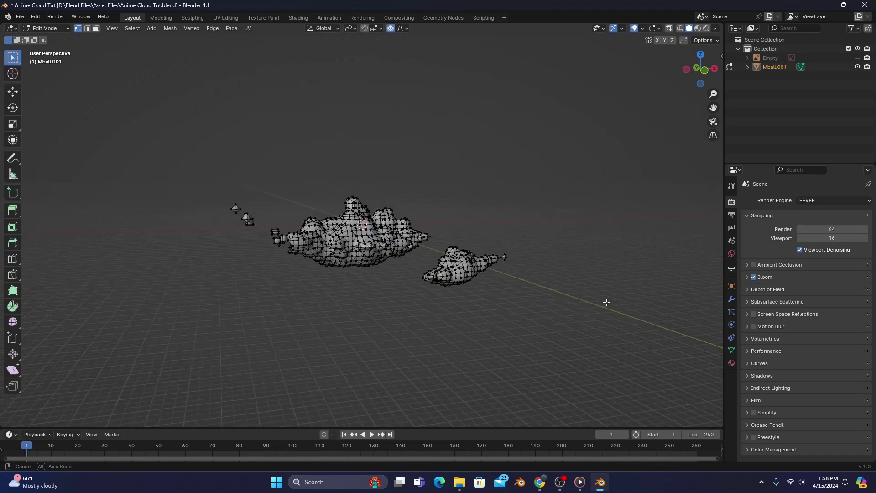
middle_drag(606, 302, 724, 298)
key(Tab)
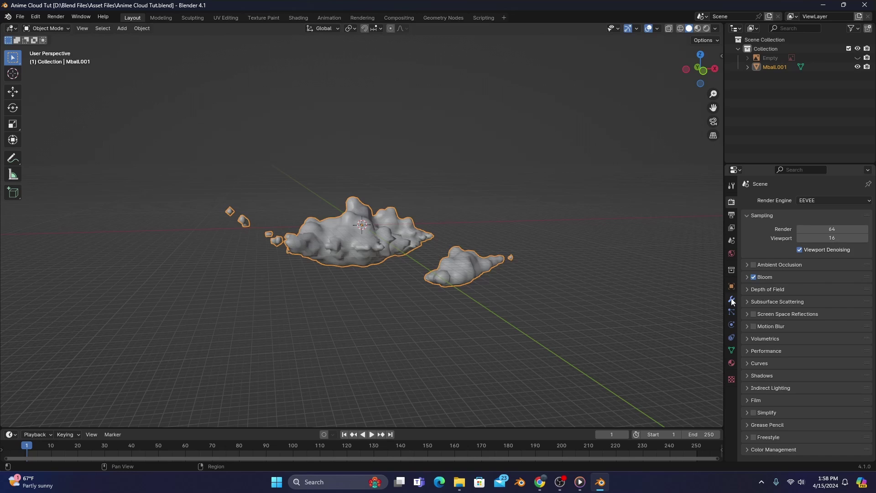
Add Subdivision and Decimate modifiers to Mball.001.
click(731, 300)
click(747, 200)
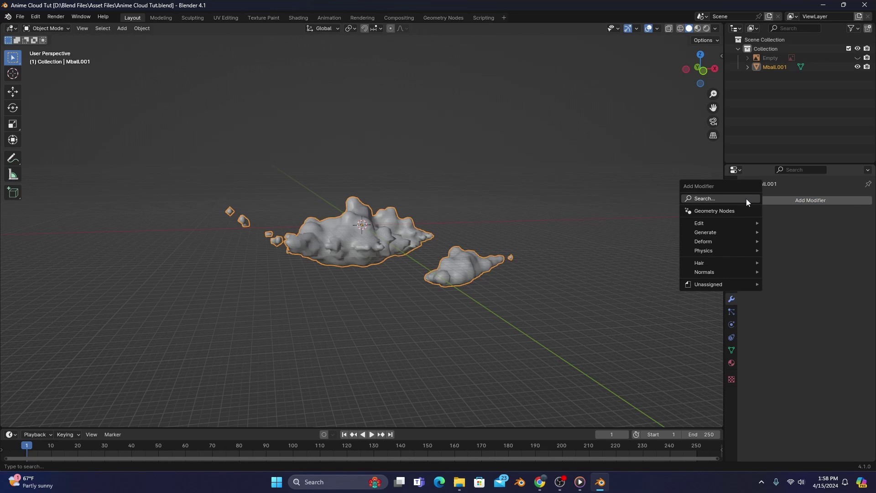
click(746, 198)
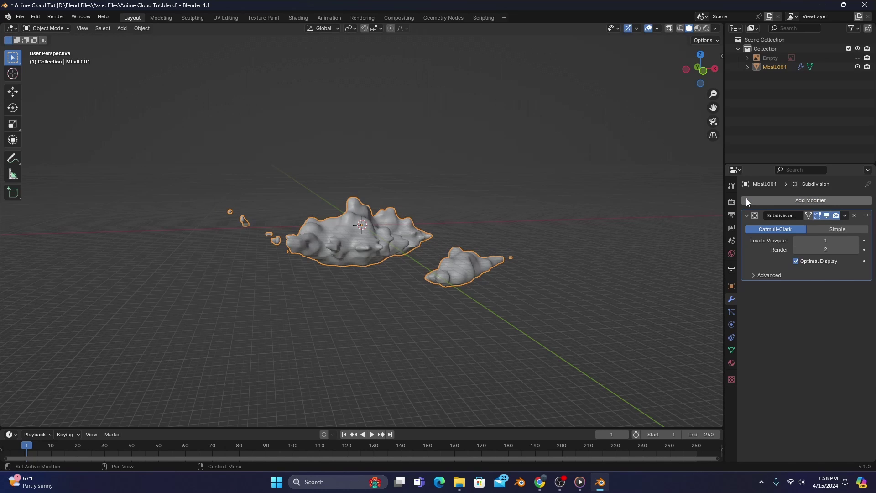
click(746, 200)
click(719, 232)
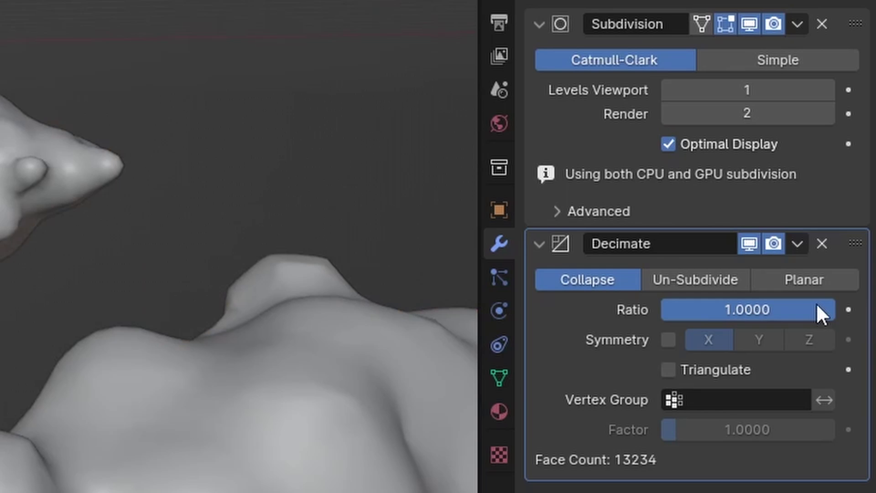
Lower the Decimate ratio to 0.1293 and apply the Decimate modifier.
drag(854, 324, 836, 324)
drag(787, 279, 718, 280)
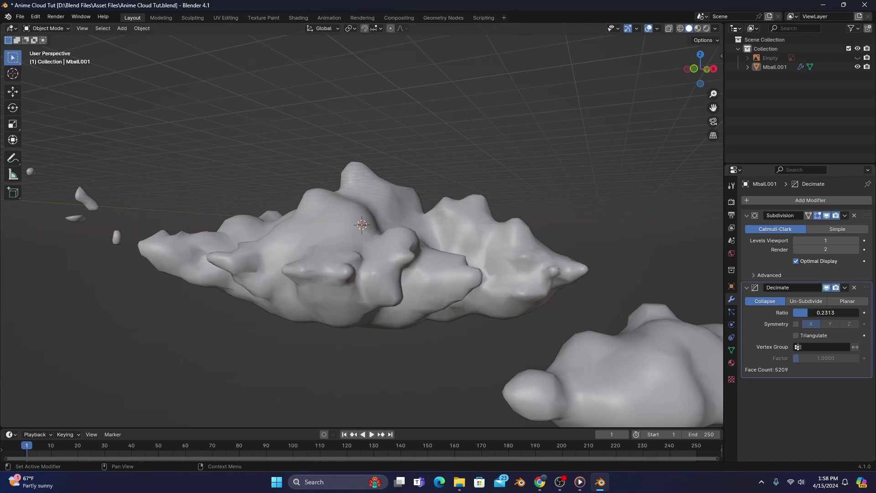
drag(808, 312, 806, 312)
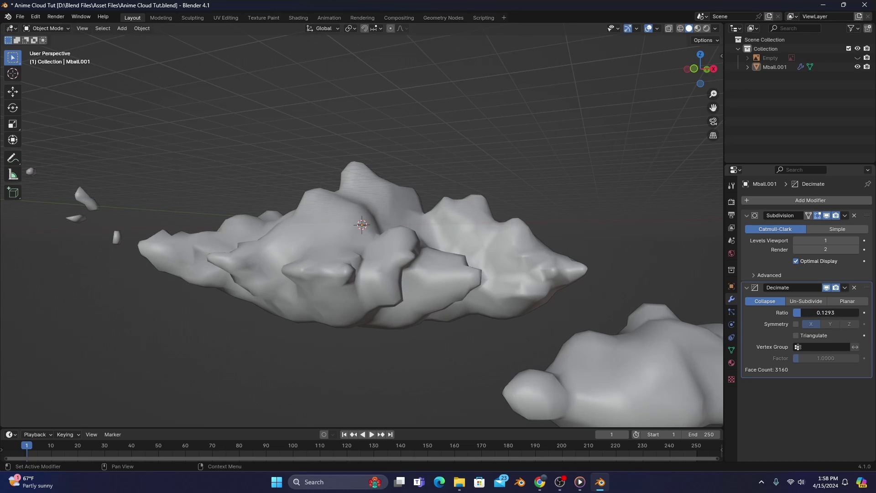
click(846, 288)
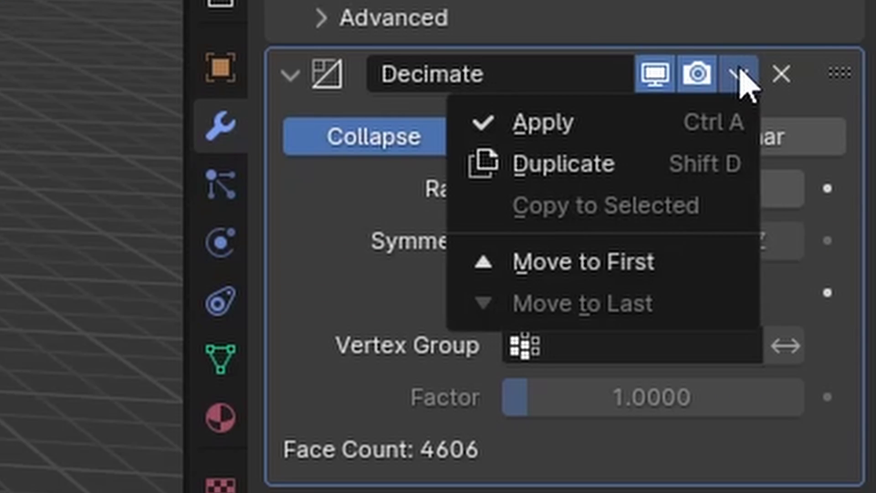
click(708, 127)
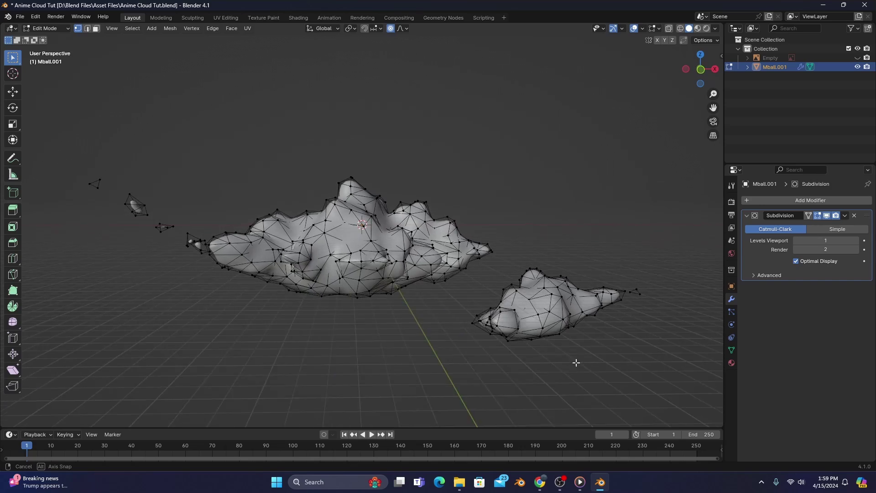
middle_drag(575, 362, 652, 354)
Return to object mode, switch to rendered shading, and add a Sun light with strength 3.
key(Tab)
click(706, 29)
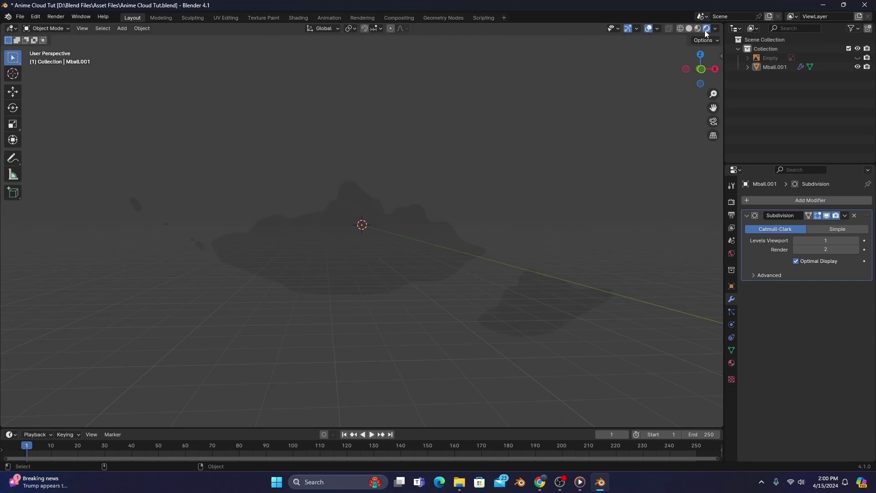
key(shift+a)
click(486, 274)
click(731, 325)
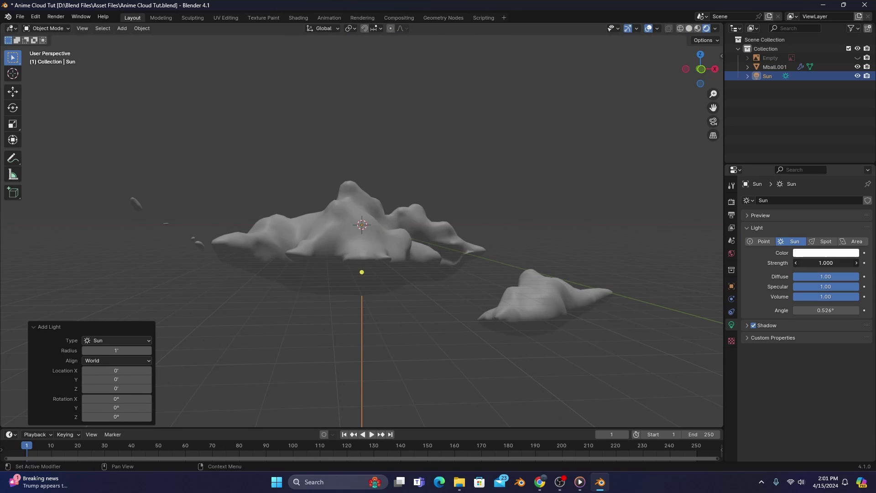
text(3)
key(Return)
Add a camera and rotate the sun -345° around the Z axis.
key(shift+a)
click(454, 311)
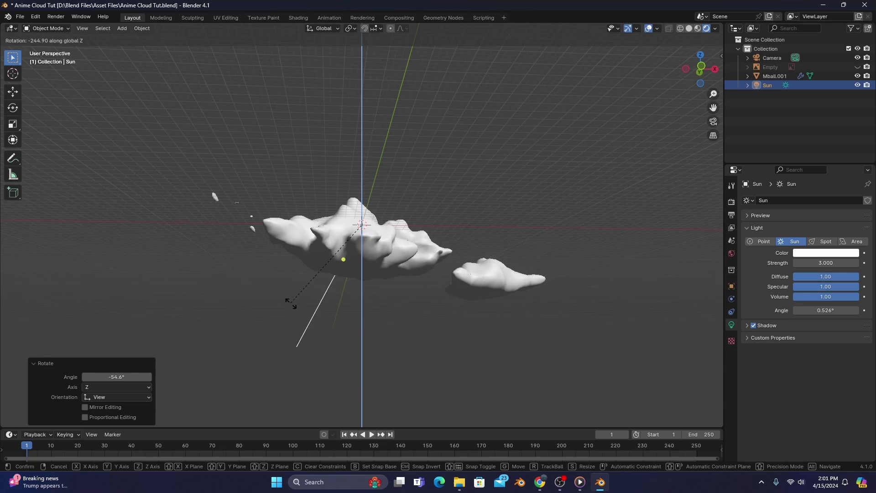
key(r)
key(z)
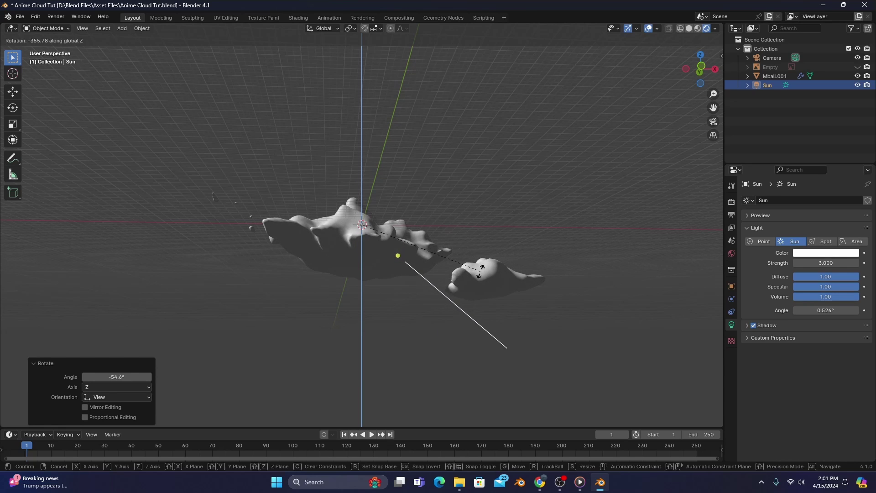
click(472, 297)
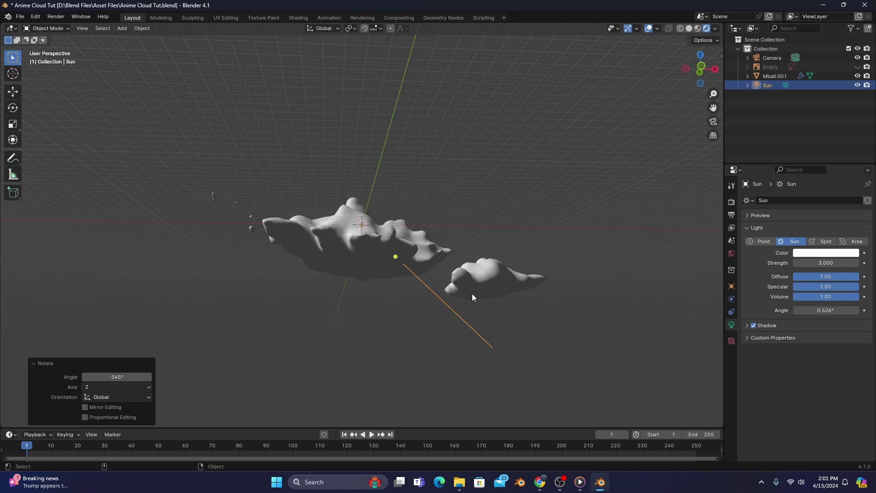
Check the clouds through the camera view, orbiting around them between looks.
key(KP_0)
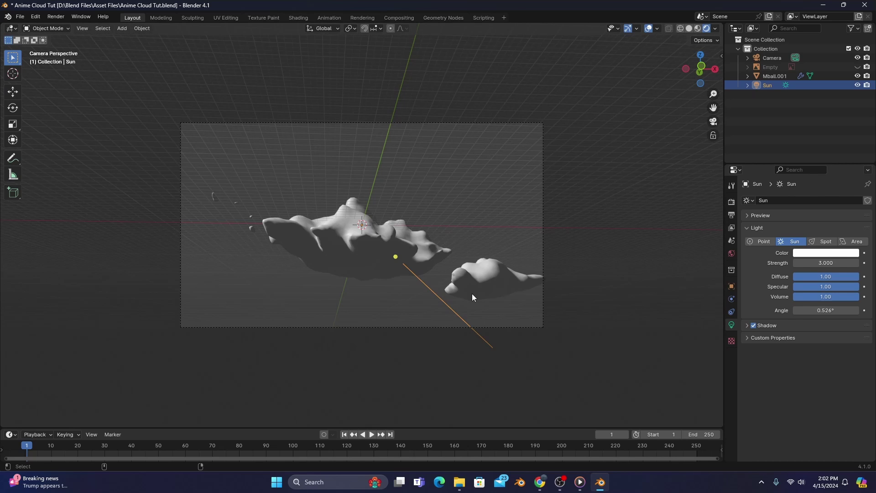
middle_drag(472, 297, 624, 315)
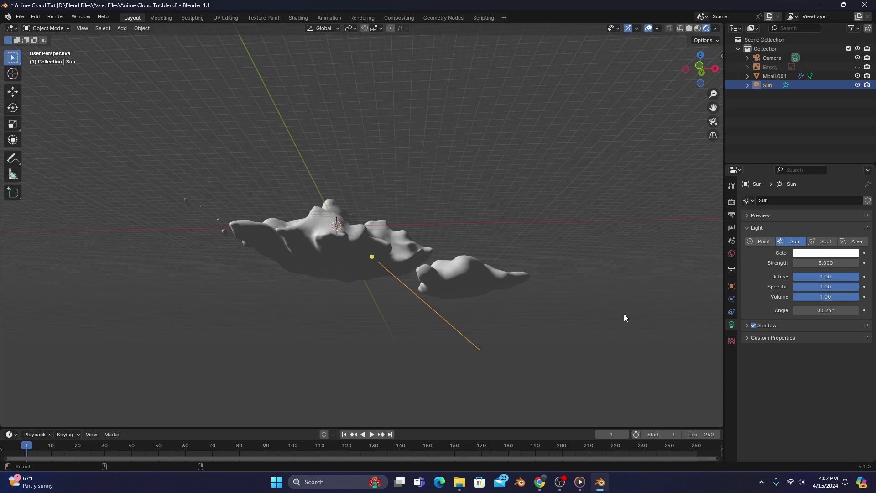
key(KP_0)
middle_drag(624, 318, 6, 350)
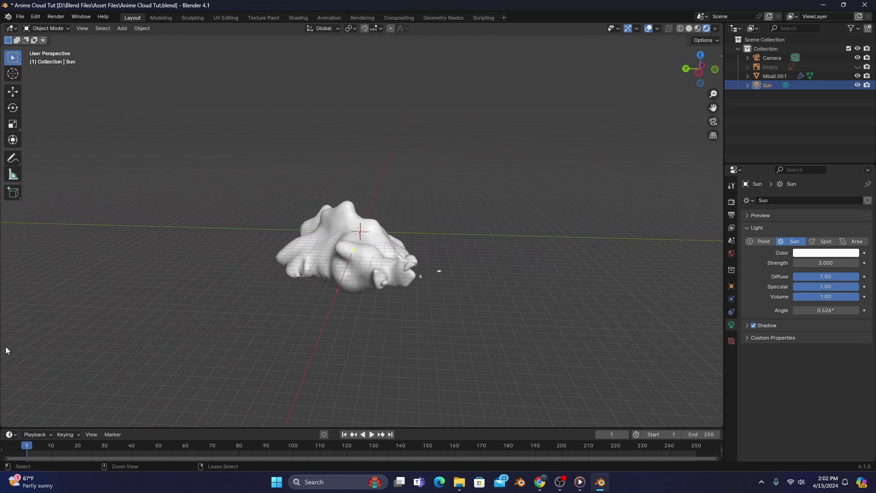
key(KP_0)
Add a plane and open a Shader Editor below the 3D view.
key(shift+a)
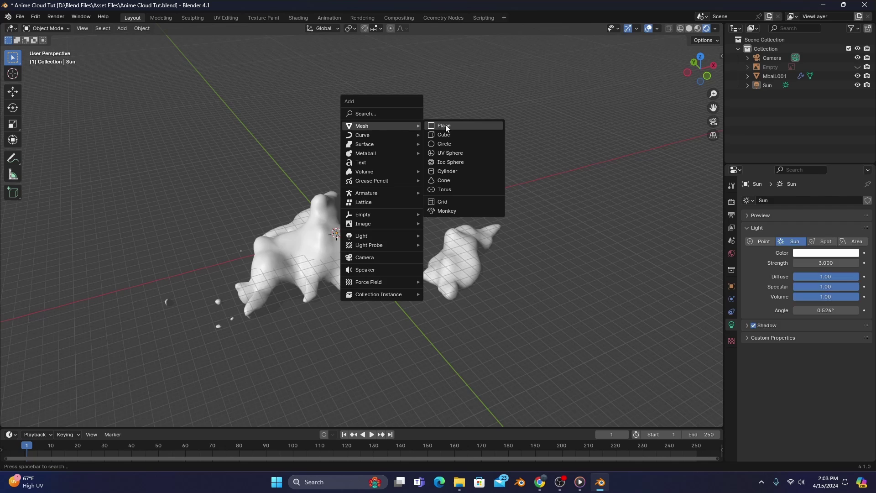
click(446, 128)
drag(369, 425, 369, 225)
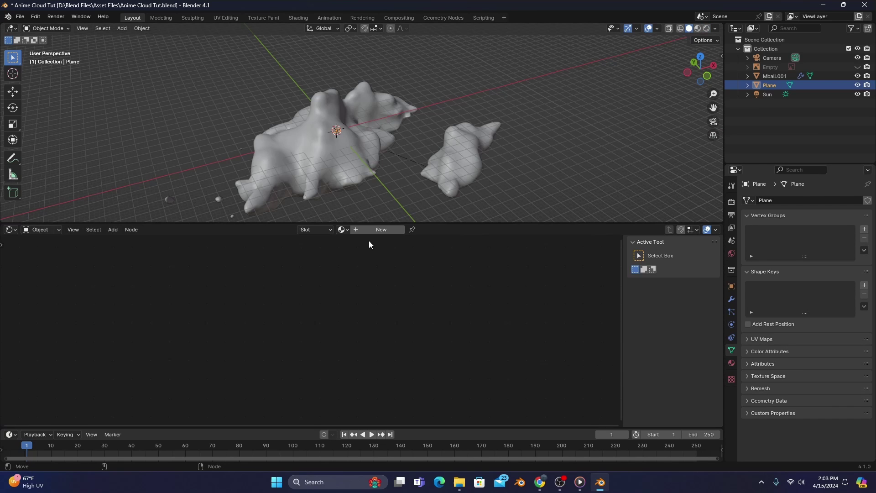
Create a new material for the plane named 'Painted Cloud'.
click(374, 229)
click(374, 228)
text(Pa)
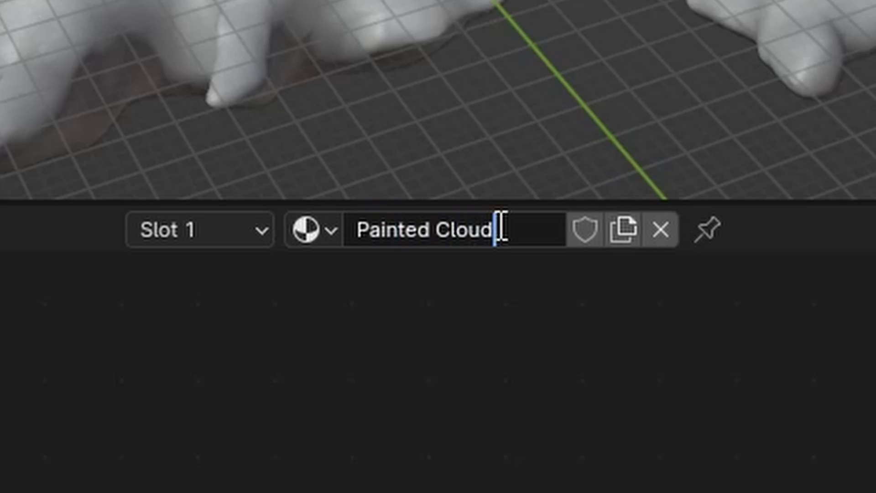
text(inted Cloud)
key(Return)
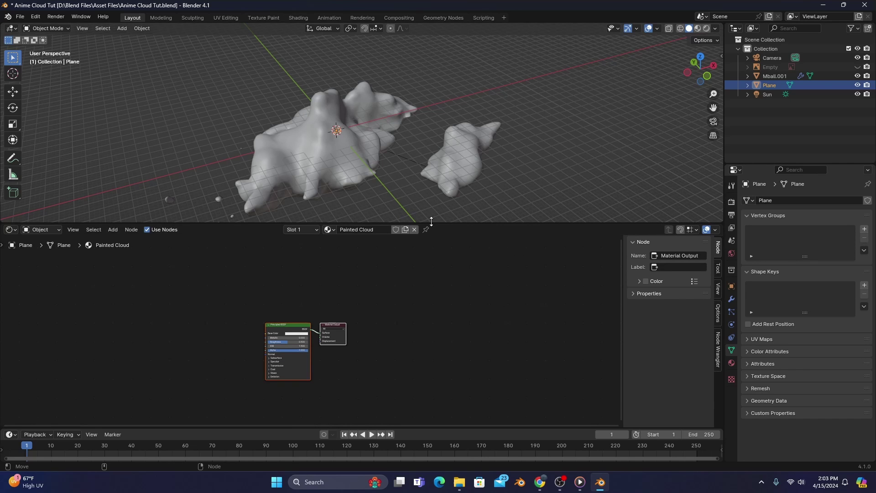
drag(442, 224, 445, 263)
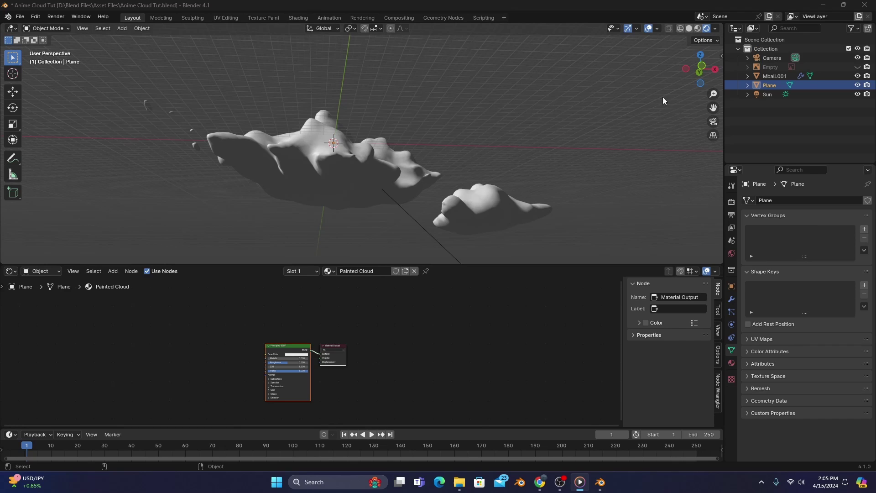
Switch the Shader Editor to World and add a Texture Coordinate node.
click(34, 272)
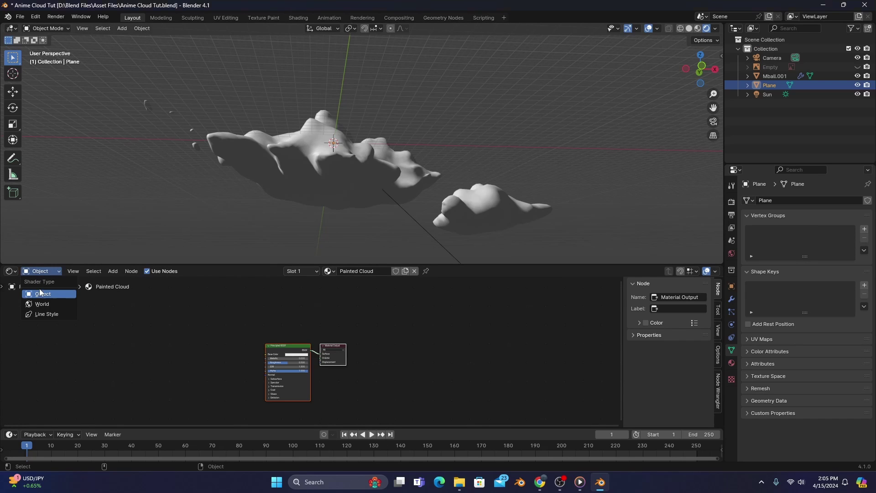
click(43, 306)
key(ctrl+space)
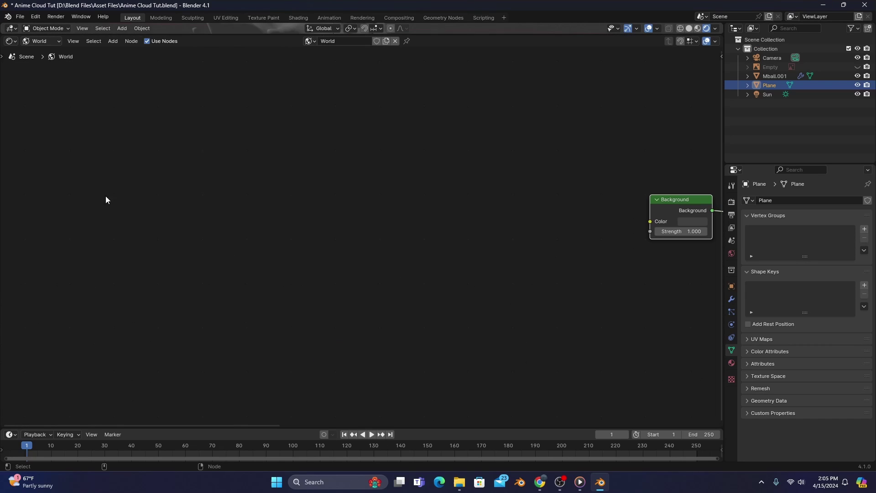
key(shift+a)
click(95, 183)
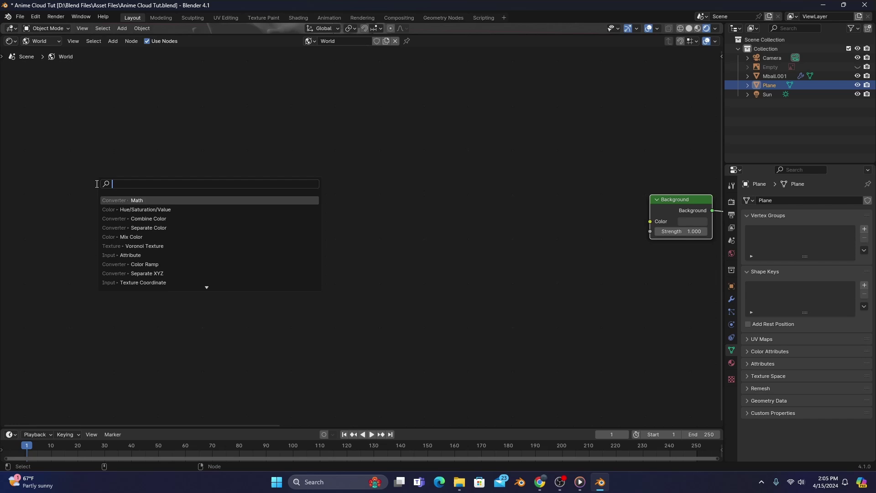
click(143, 283)
click(61, 158)
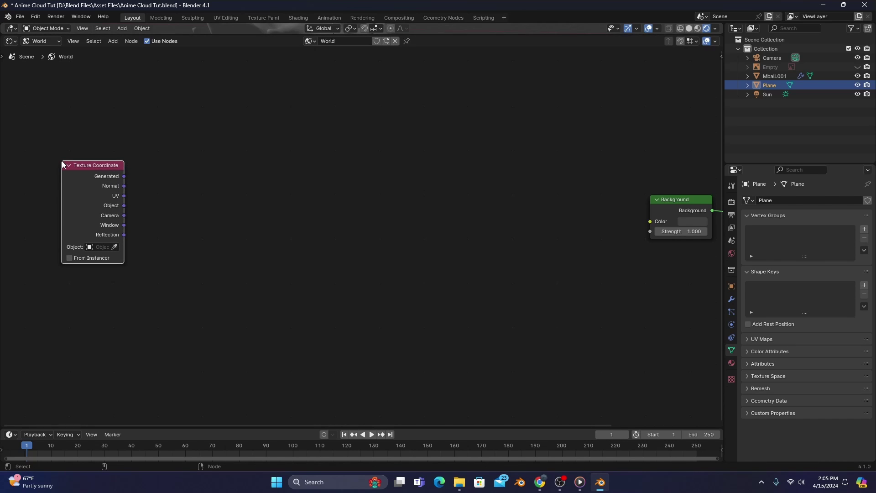
Add Separate XYZ and Math nodes in a chain after Texture Coordinate.
key(shift+a)
click(94, 160)
click(150, 161)
key(shift+a)
click(154, 161)
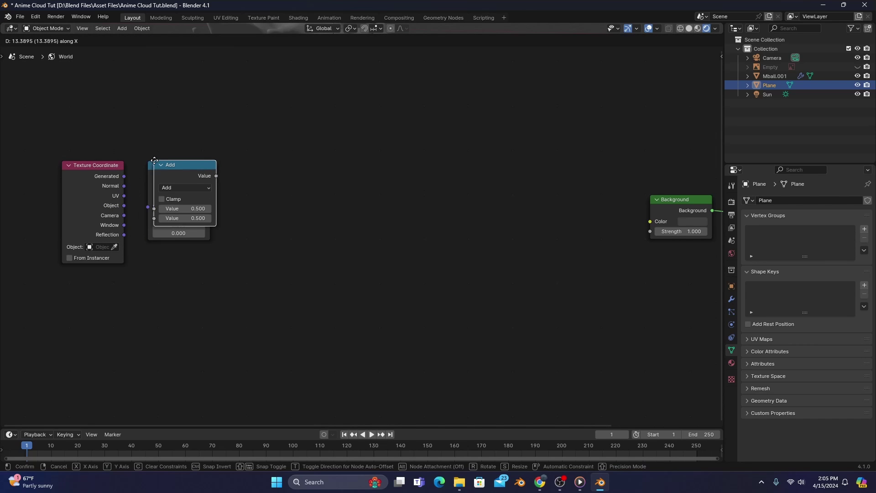
click(236, 161)
Wire the chain through a Color Ramp into Background colour, with Math set to Subtract -0.2.
drag(295, 176, 352, 169)
click(411, 165)
drag(469, 176, 515, 197)
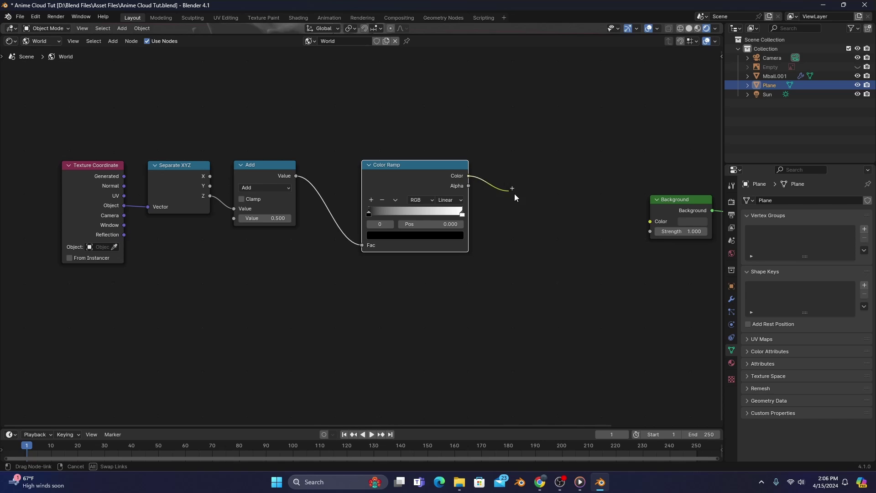
drag(650, 221, 650, 221)
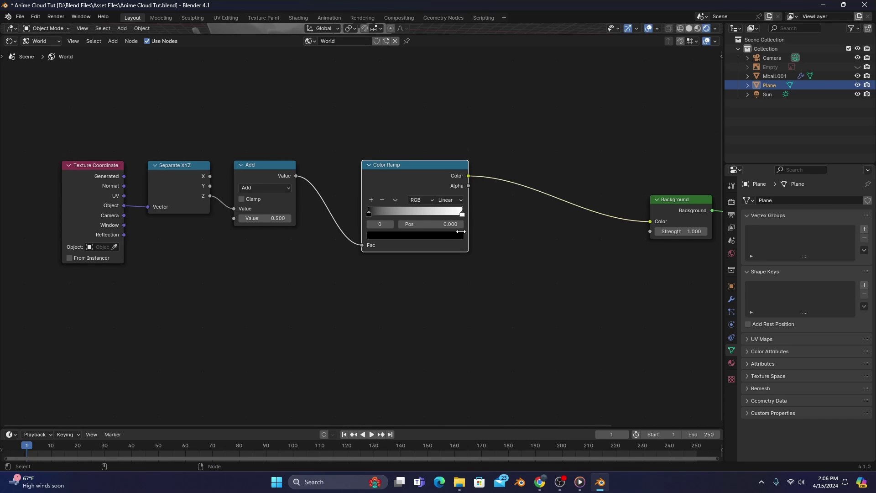
click(277, 188)
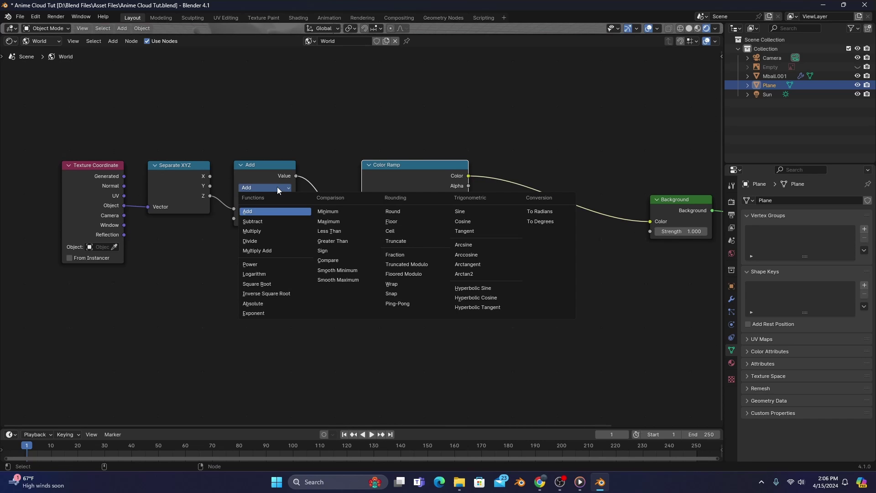
click(277, 221)
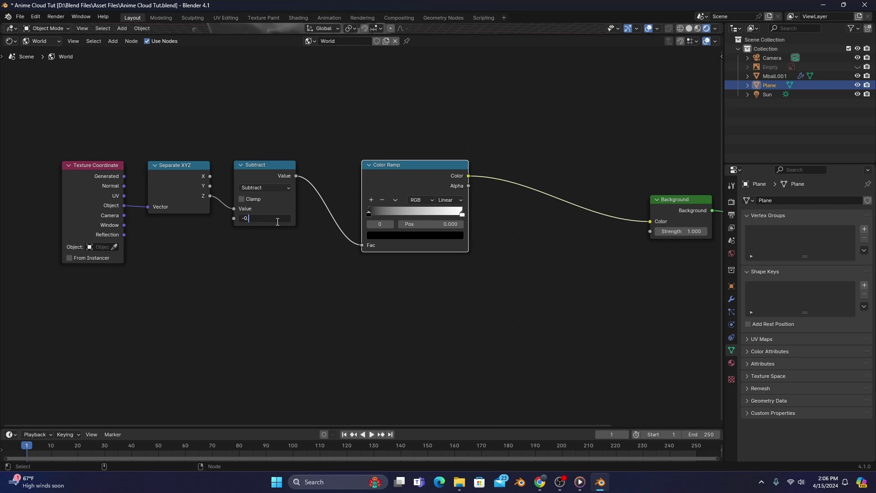
key(Return)
Make the ramp stops light blue and shift one left to spread the blue.
key(ctrl+space)
click(403, 384)
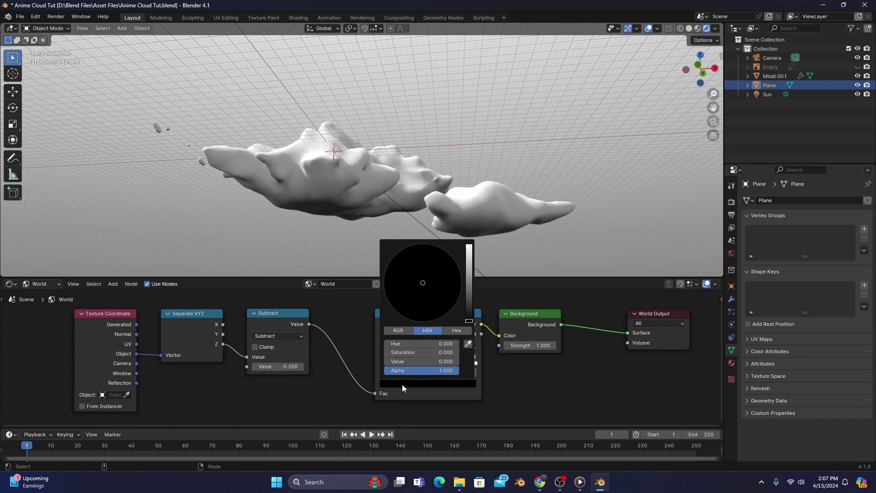
drag(456, 318, 452, 257)
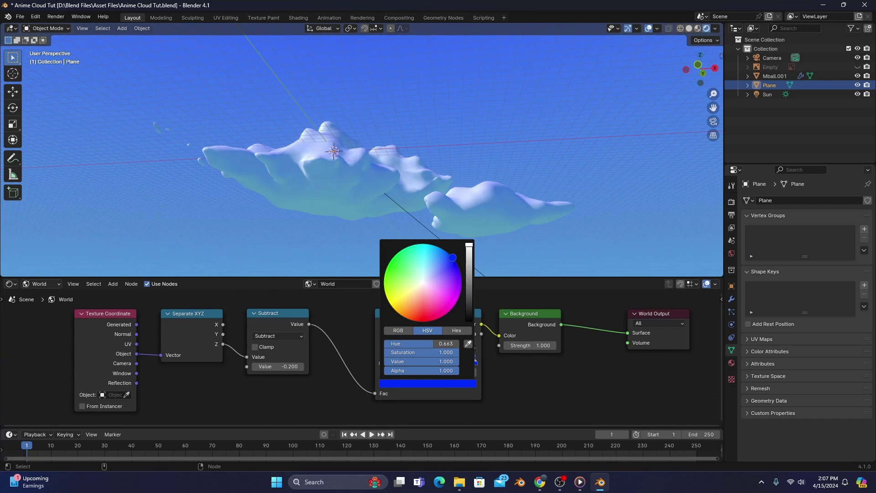
drag(469, 363, 434, 363)
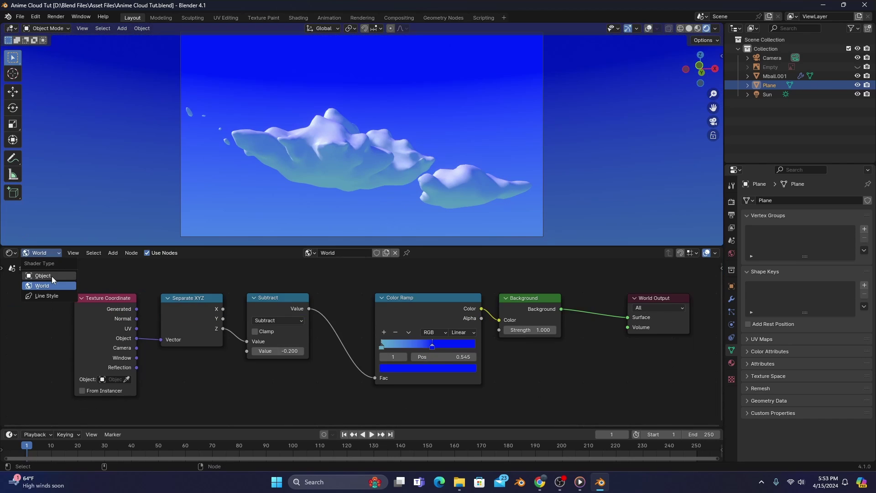
Give the metaball cloud a new material and delete its Principled BSDF node.
click(51, 276)
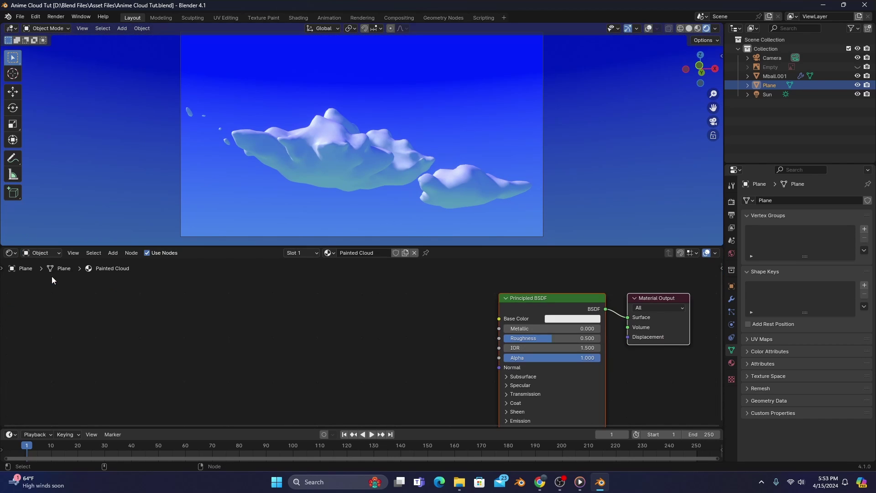
click(340, 169)
click(363, 252)
key(ctrl+space)
key(x)
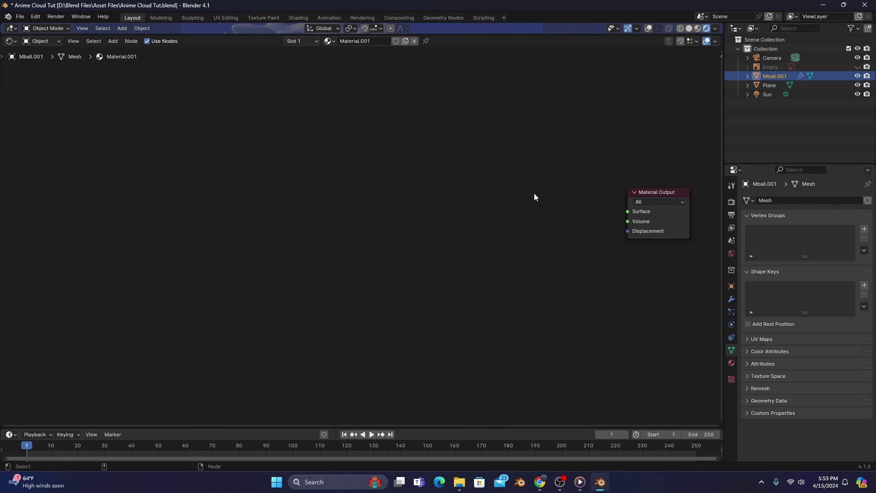
Add a Diffuse BSDF with texture coordinate and mapping nodes, connected to the surface output.
key(shift+a)
text(diffuse)
key(Return)
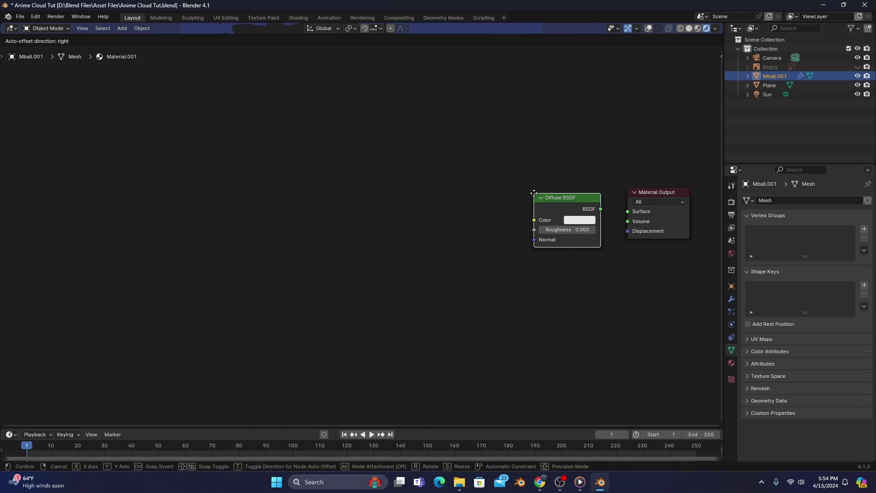
key(ctrl+t)
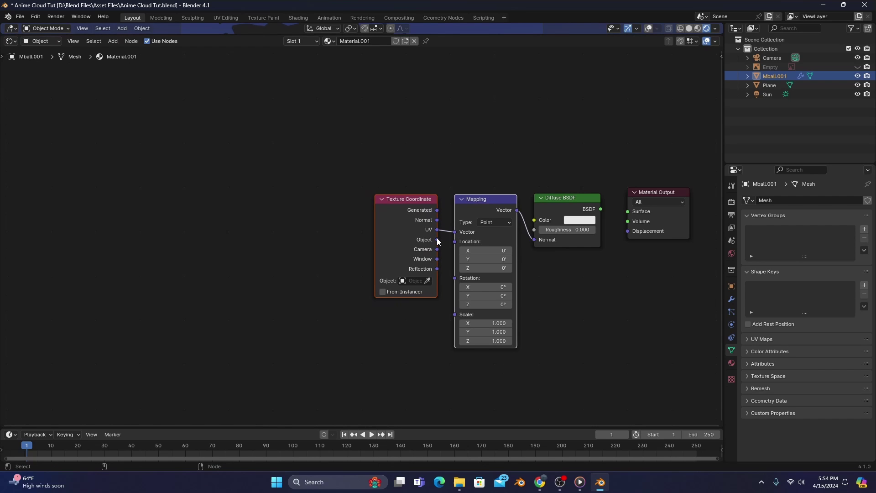
ctrl+shift+click(547, 214)
key(ctrl+space)
Feed the Fresnel Fac into the colour ramp and inspect the rendered cloud shading.
middle_drag(525, 220, 486, 206)
drag(297, 195, 304, 220)
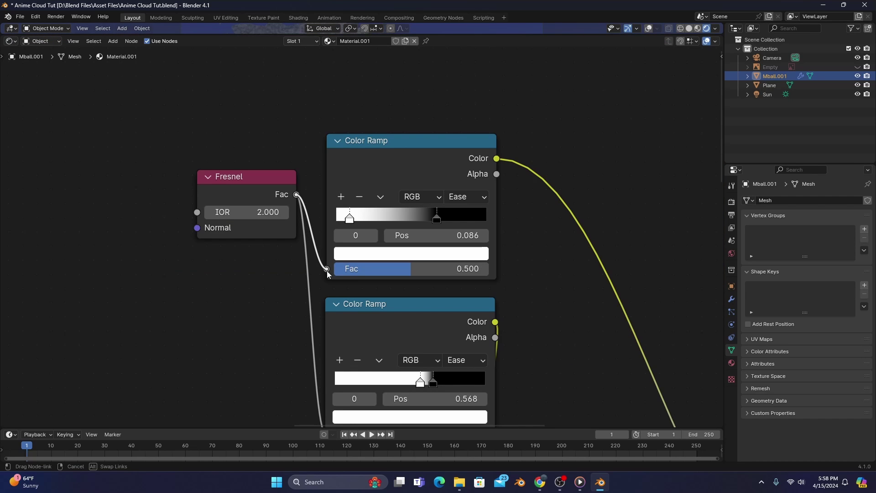
drag(327, 270, 327, 271)
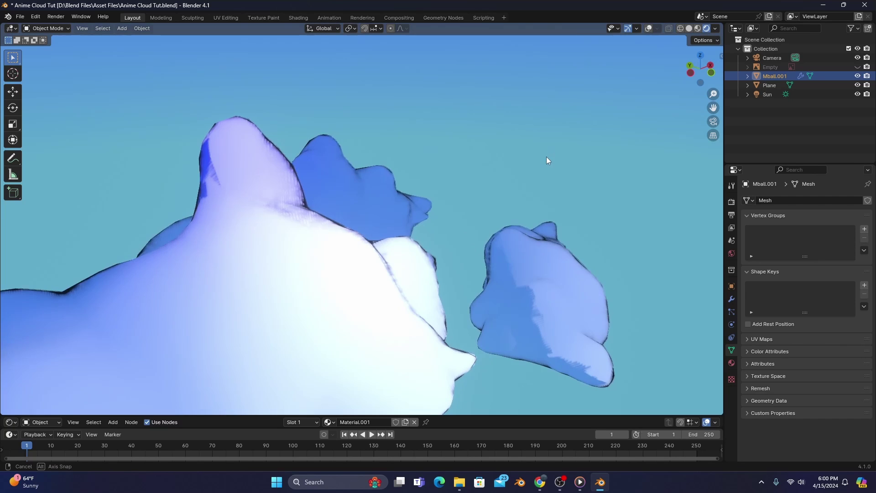
middle_drag(546, 157, 458, 133)
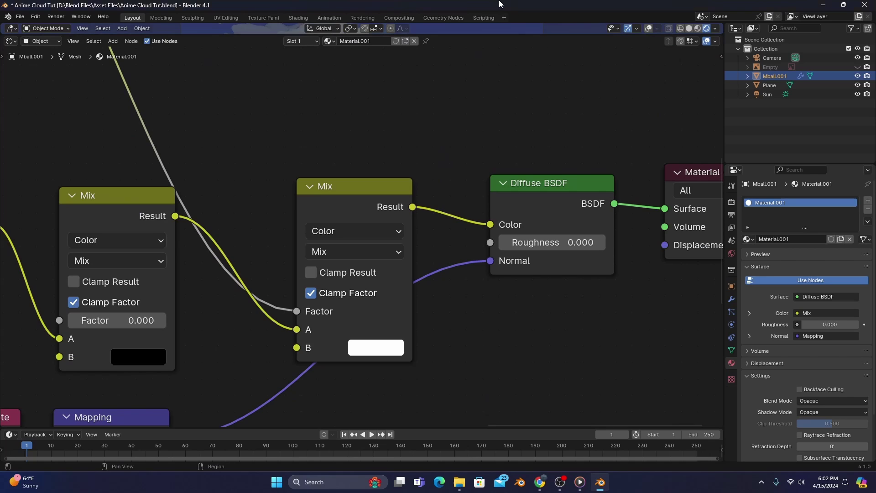
In the Geometry Nodes editor, move Group Input left and add Grid and Distribute Points on Faces.
click(8, 41)
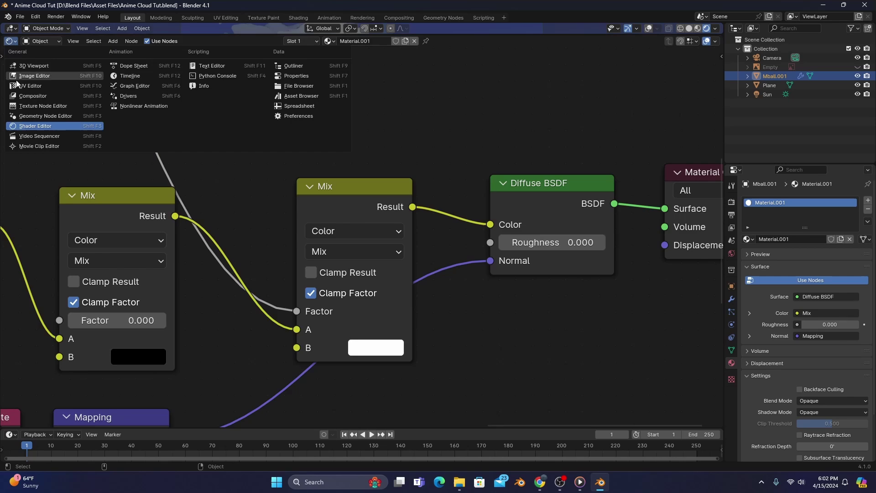
click(21, 114)
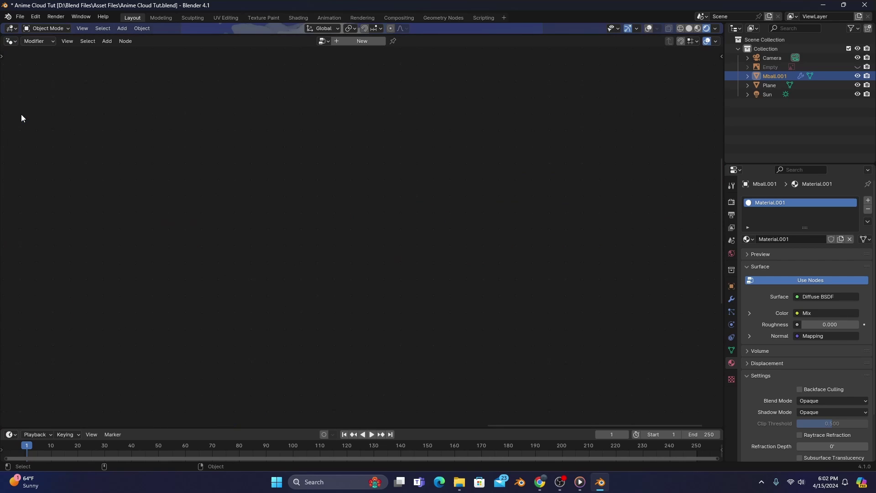
click(343, 41)
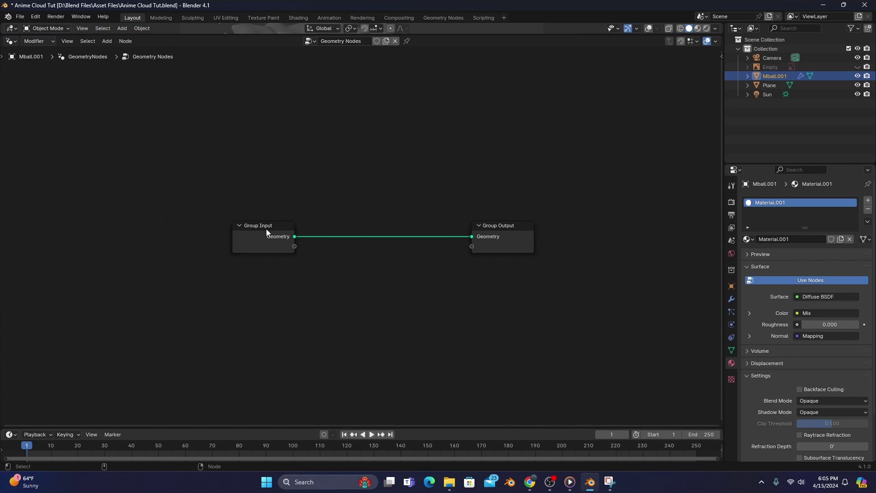
drag(263, 226, 24, 227)
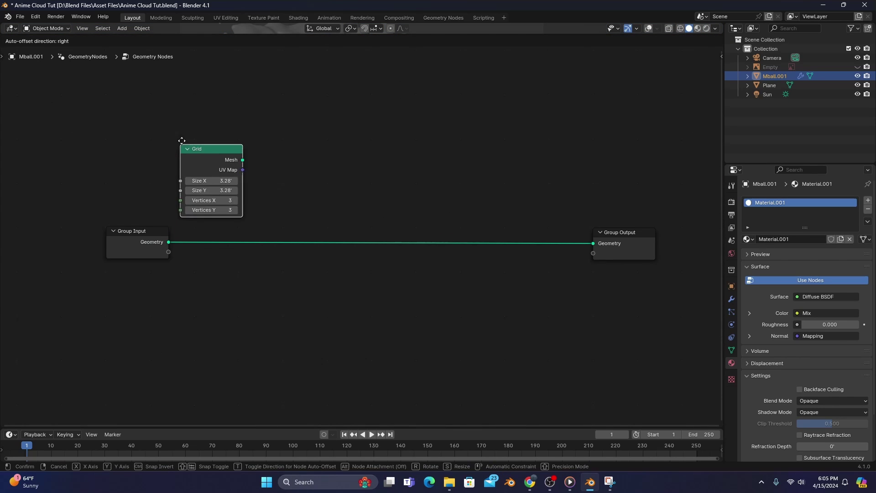
click(192, 108)
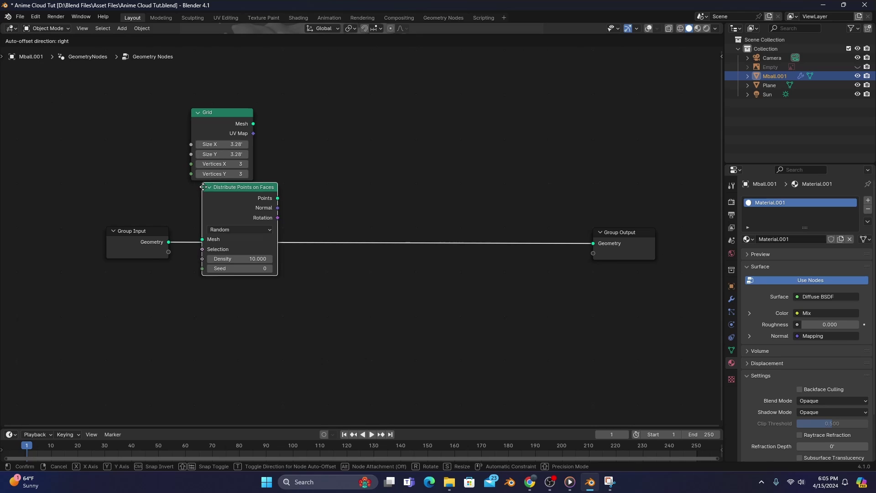
click(208, 218)
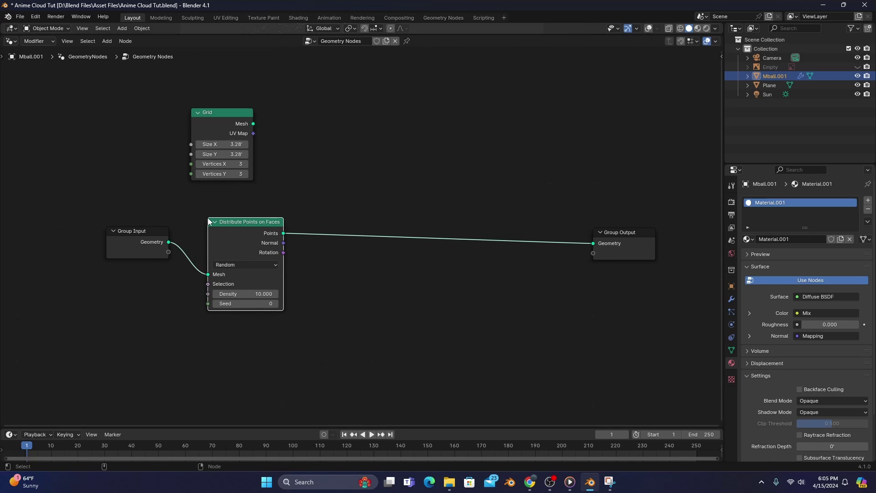
Insert Instance on Points before the output with the Grid mesh as the instance.
key(shift+a)
text(instance on points)
key(Return)
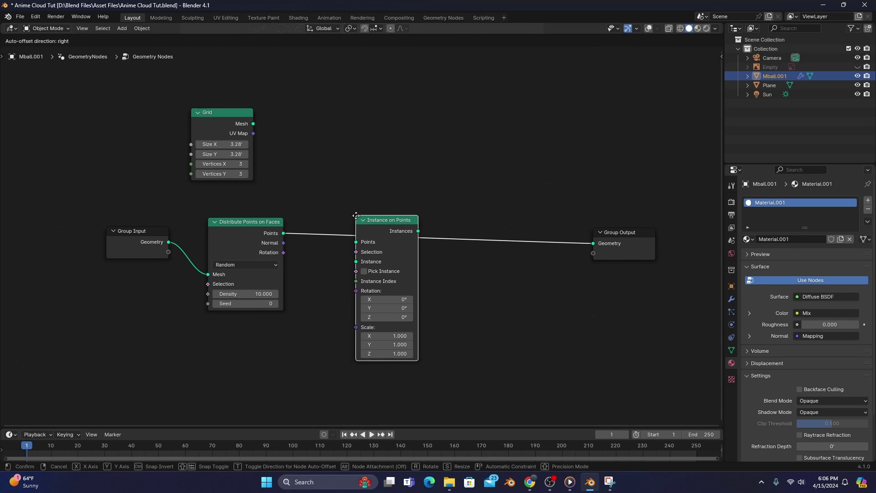
click(356, 216)
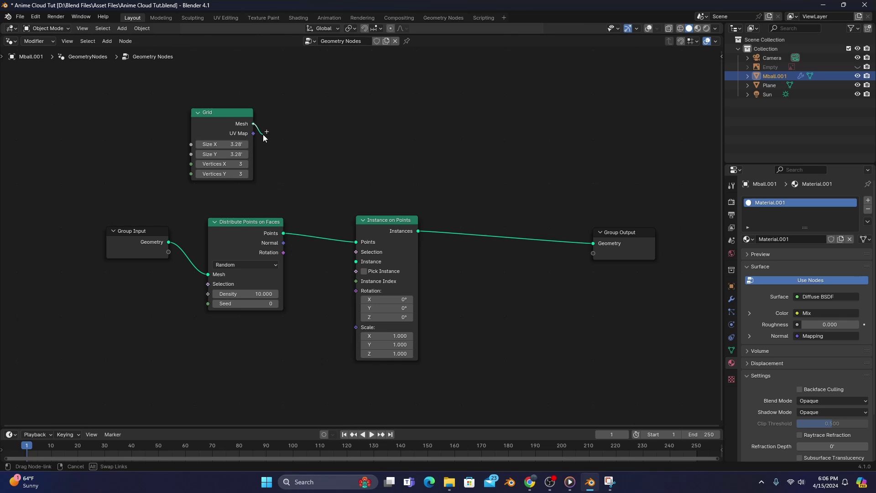
drag(347, 261, 356, 262)
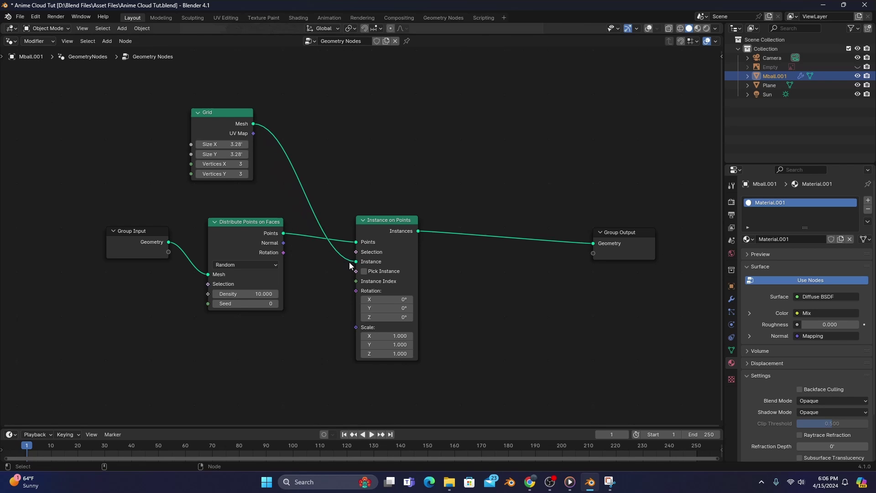
Set the Grid Size X and Y to 5 and the point Density to 6.
double_click(236, 144)
text(5)
key(Return)
double_click(292, 146)
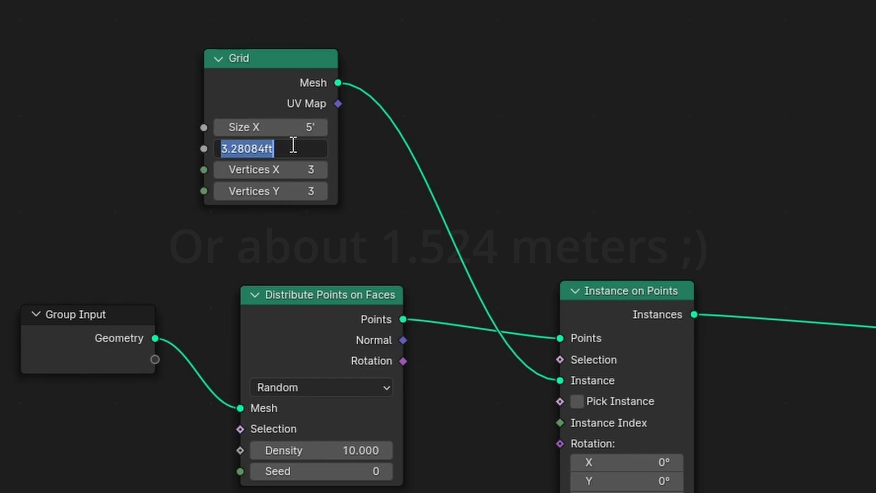
text(5)
key(Return)
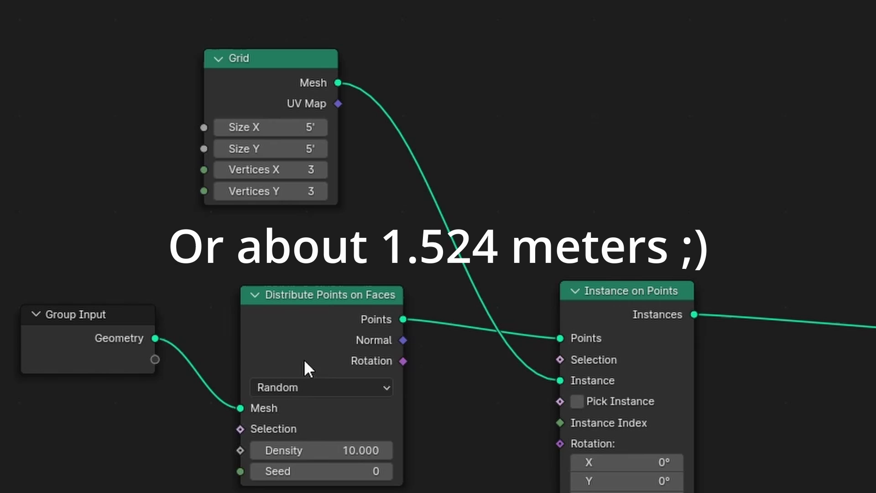
double_click(354, 450)
text(6)
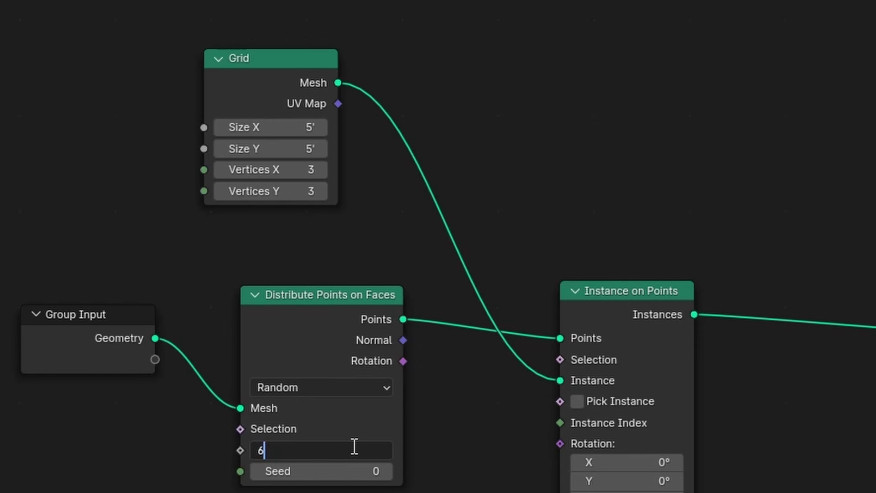
key(Return)
drag(443, 52, 423, 414)
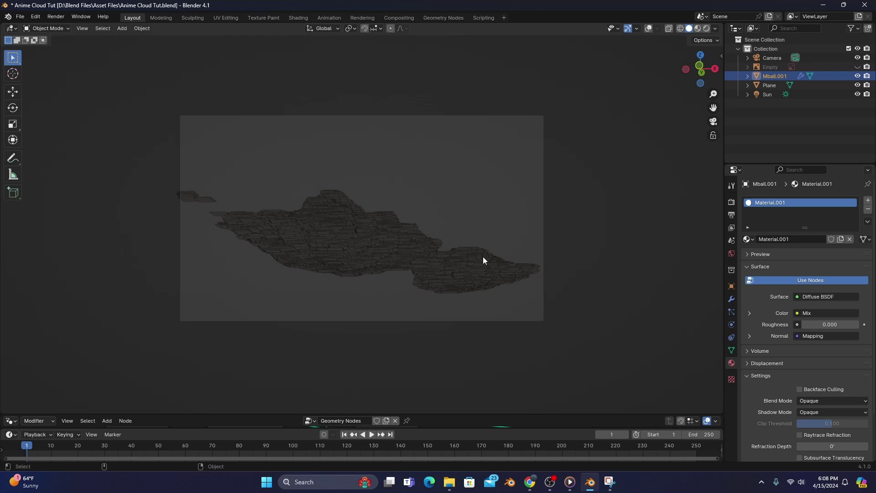
Orbit the 3D view around the cloud to inspect the tiled Grid instances.
middle_drag(484, 260, 473, 239)
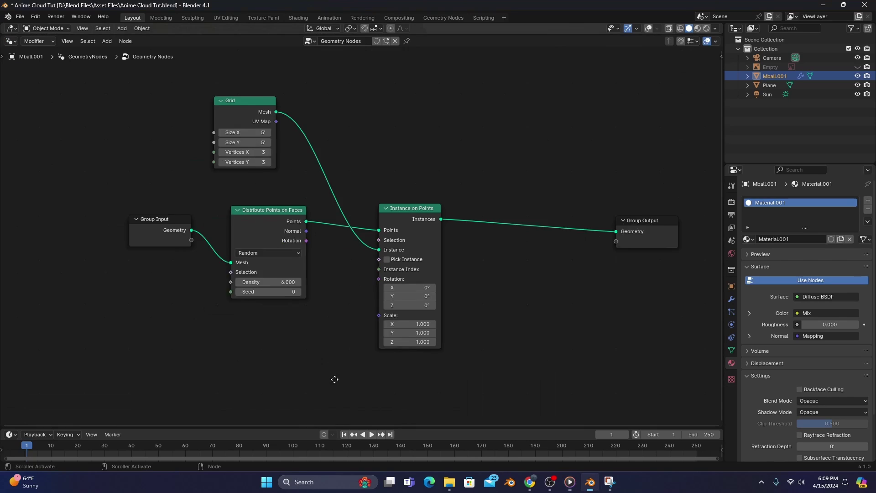
Add an Object Info node set to Camera, a Position node and a Subtract Vector Math node.
middle_drag(336, 380, 550, 272)
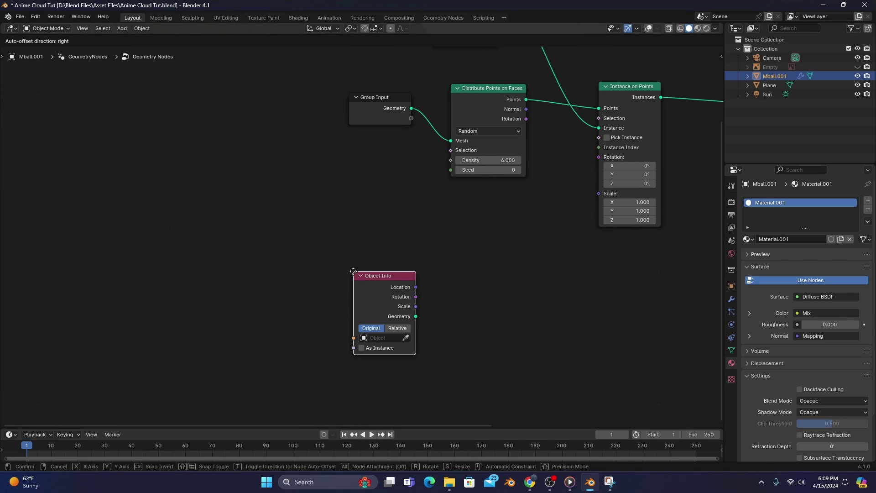
click(354, 271)
click(382, 338)
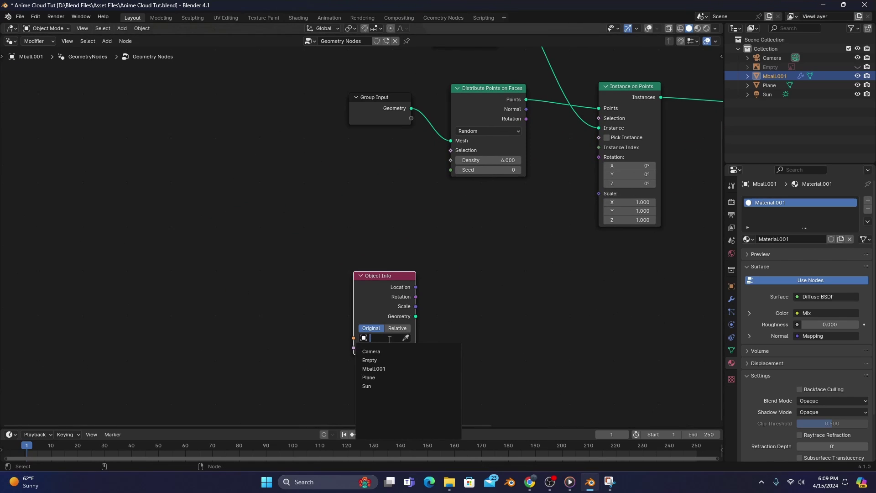
click(385, 351)
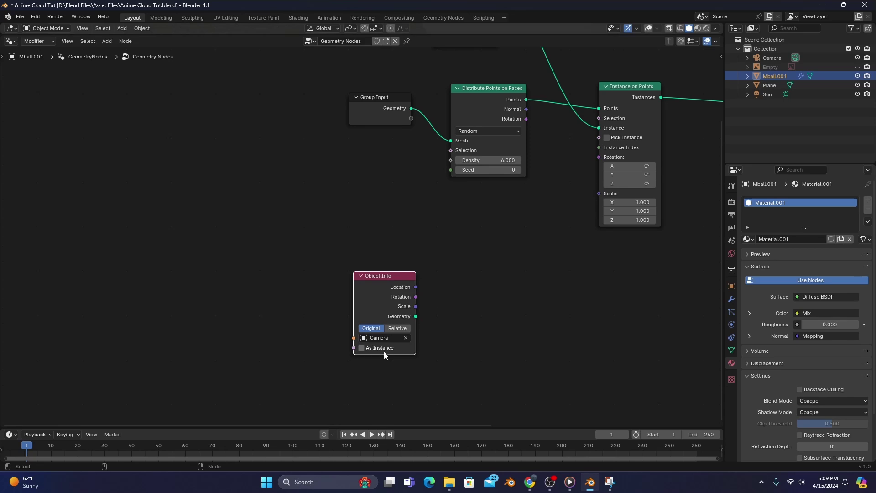
click(353, 234)
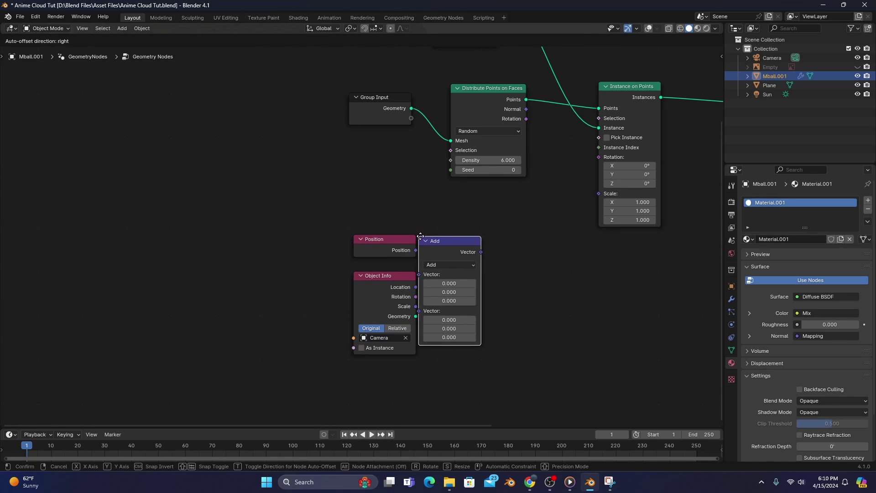
click(445, 236)
click(483, 260)
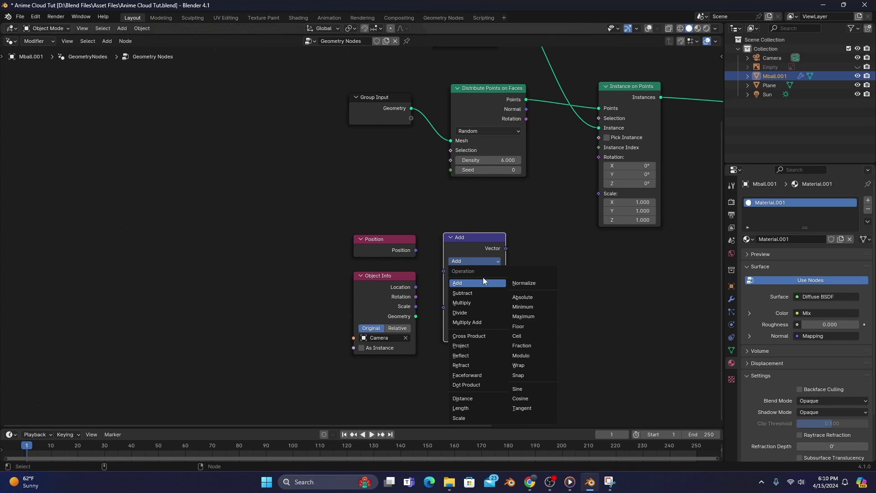
click(461, 292)
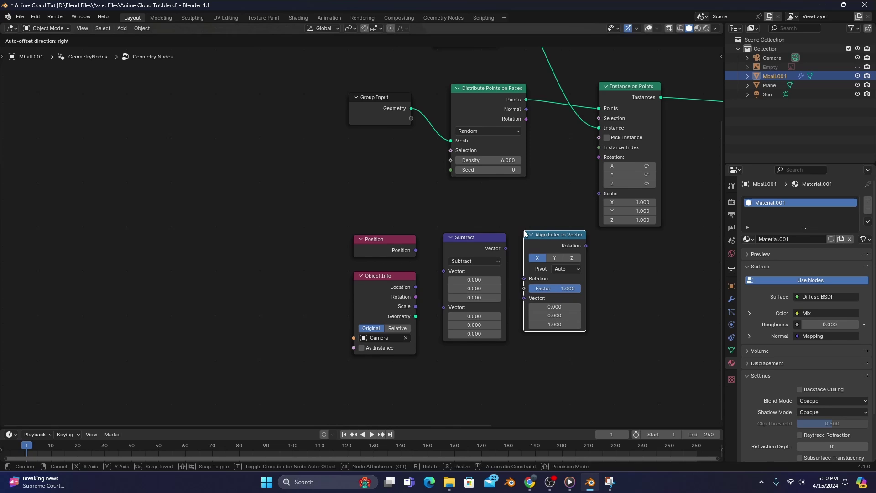
Add a Z-axis Align Euler to Vector node driving the Instance on Points rotation.
click(524, 233)
scroll(525, 234, up, 5)
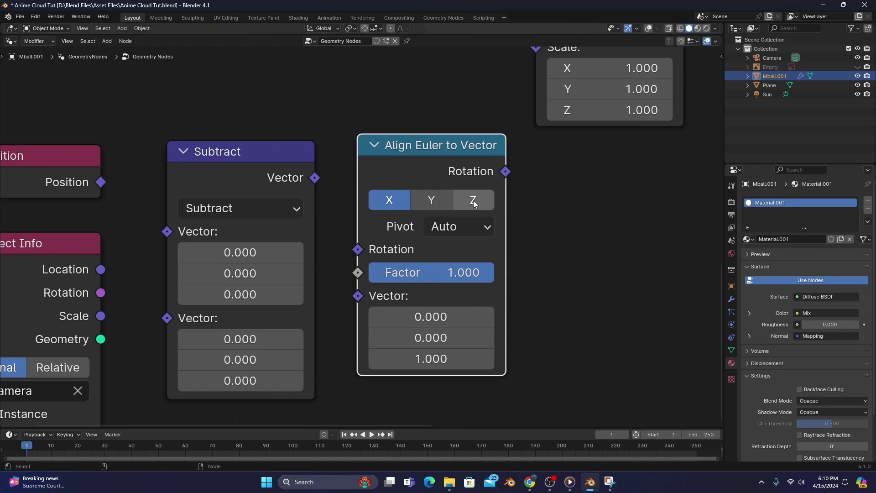
click(473, 201)
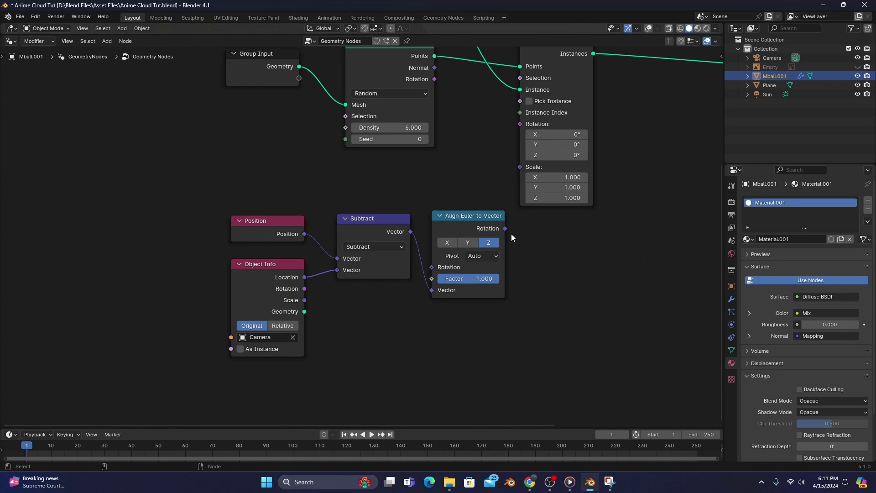
drag(505, 228, 514, 124)
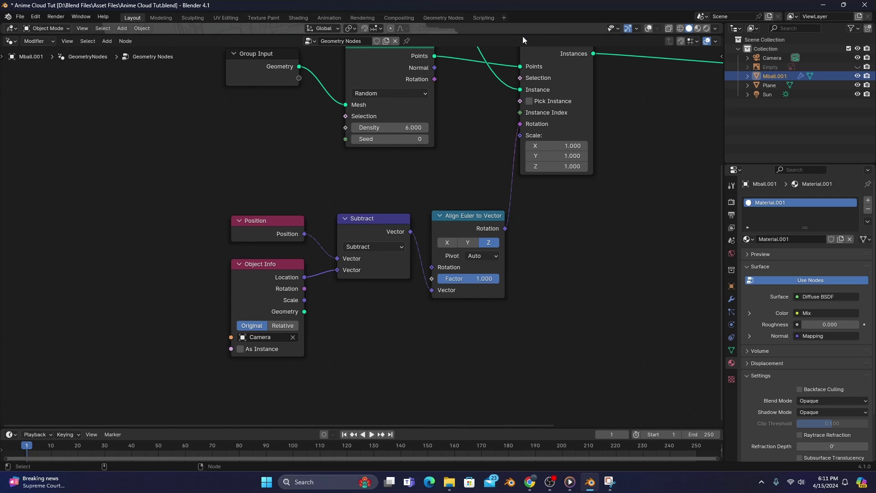
drag(522, 33, 489, 366)
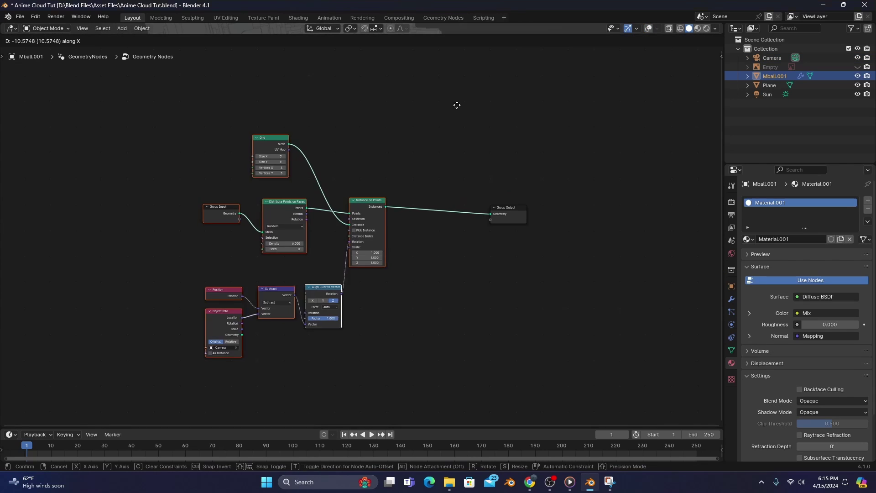
Add Self Object, a second Object Info and a Euler-type Vector Rotate node.
click(276, 110)
scroll(276, 110, up, 2)
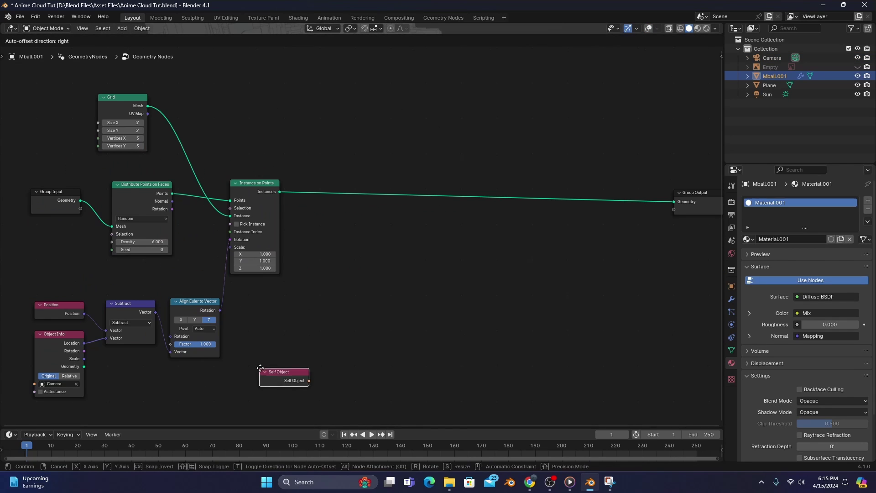
click(379, 355)
key(shift+a)
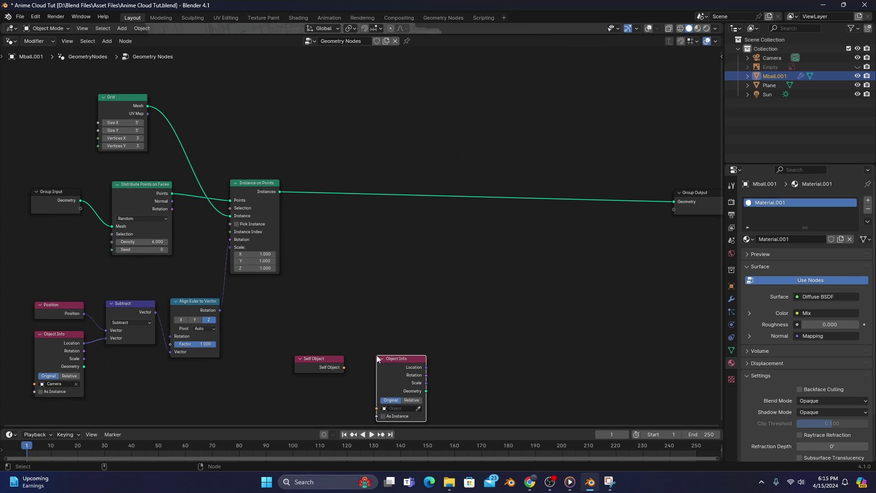
click(439, 269)
key(KP_Decimal)
click(424, 245)
click(417, 362)
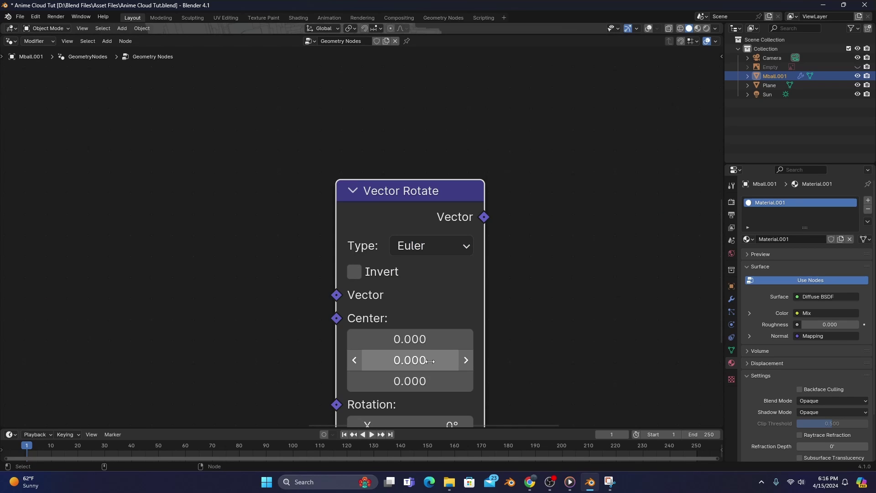
scroll(433, 274, down, 3)
Add a Store Named Attribute node and a Set Material node before the group output.
key(shift+a)
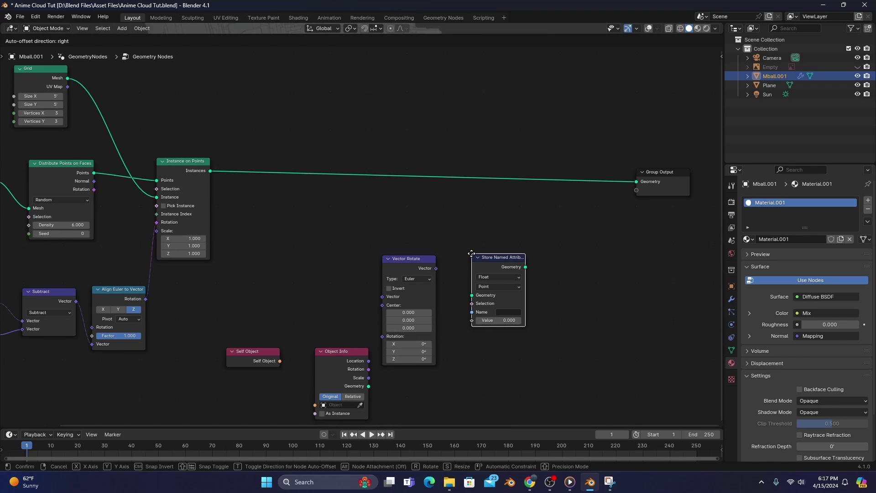
click(472, 255)
key(shift+a)
click(516, 165)
scroll(269, 228, up, 5)
Link Self Object to Object Info, its Rotation to Vector Rotate, and point Normal to Vector.
drag(258, 224, 268, 229)
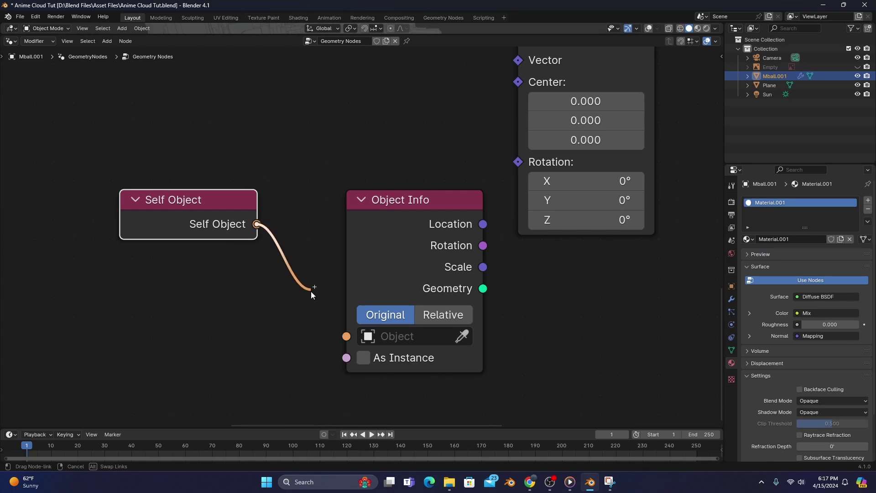
drag(312, 294, 344, 343)
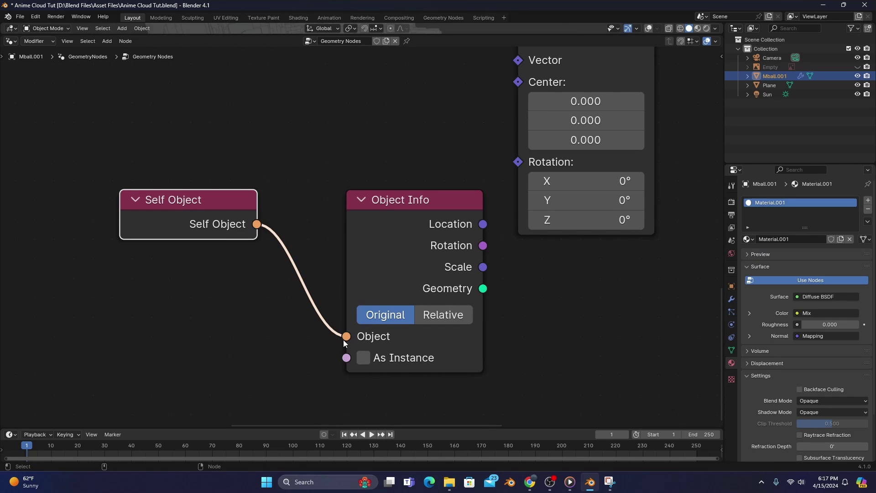
click(485, 247)
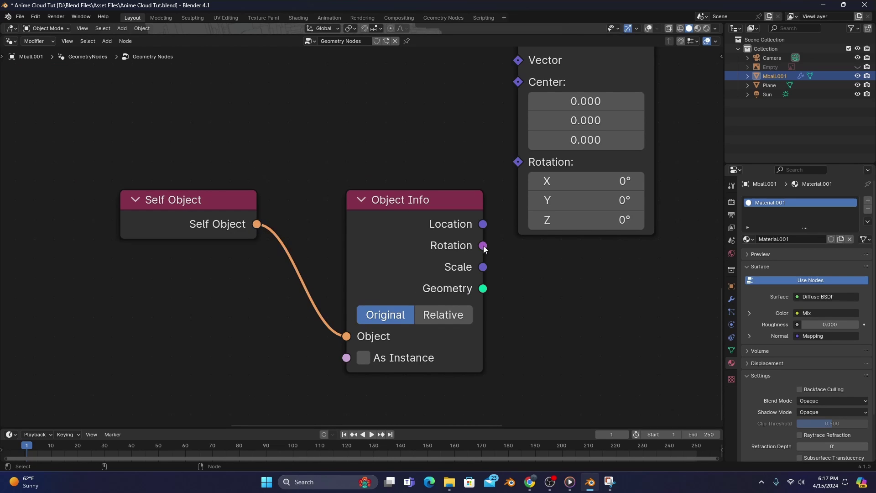
drag(516, 163, 516, 164)
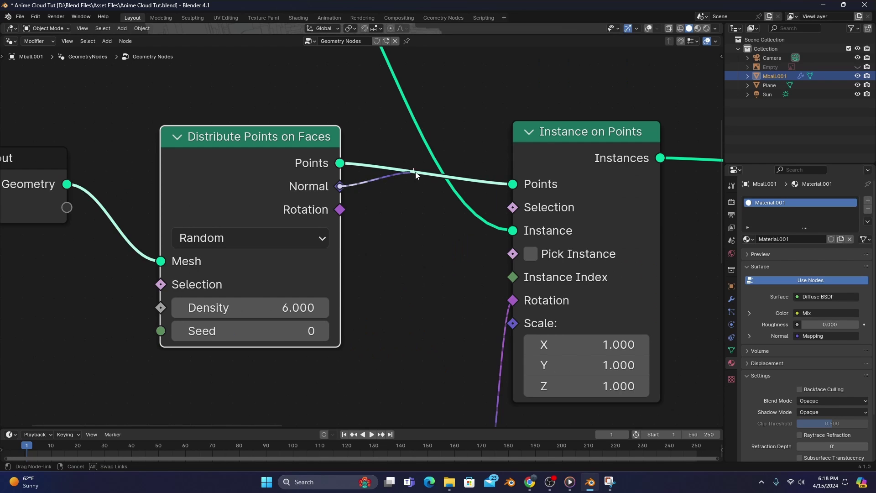
drag(420, 176, 519, 182)
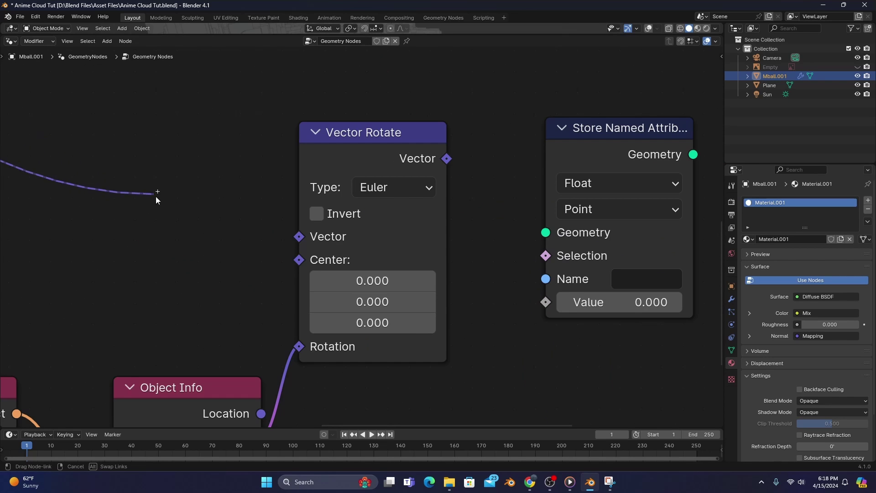
drag(155, 197, 300, 242)
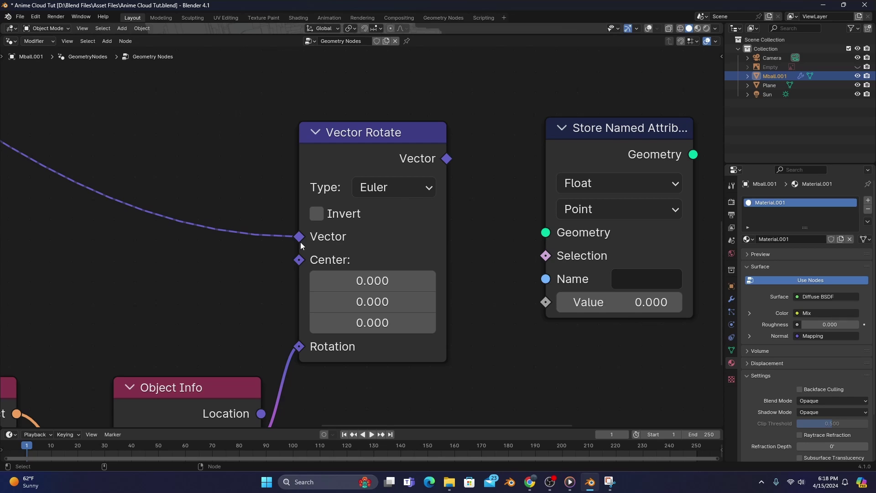
middle_drag(300, 241, 157, 245)
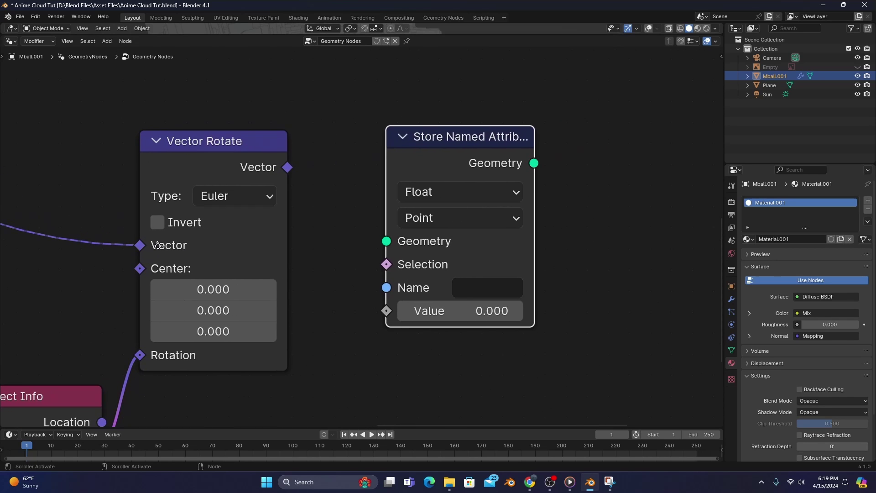
Set Store Named Attribute to Vector type on the Instance domain, named 'normal'.
click(420, 193)
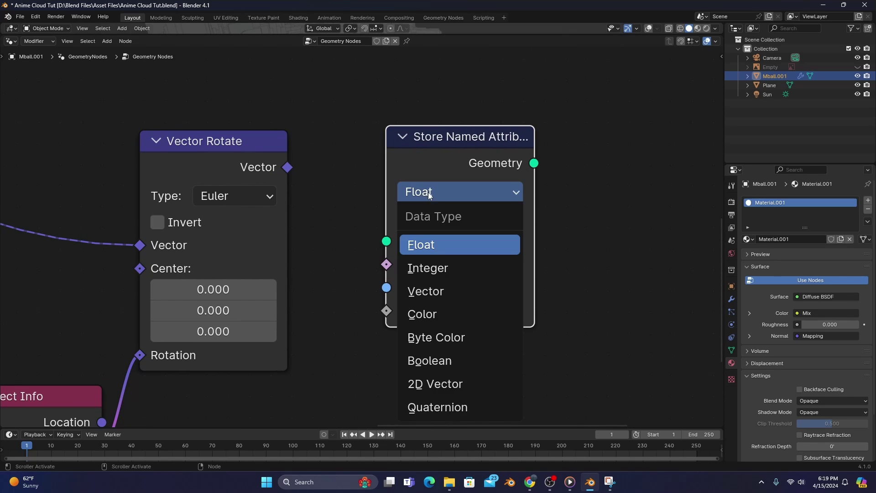
click(429, 291)
click(448, 224)
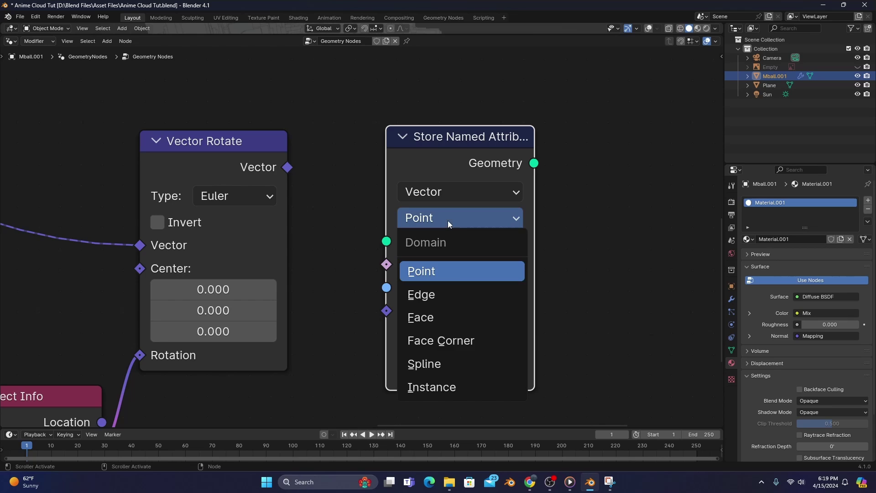
click(455, 382)
click(481, 287)
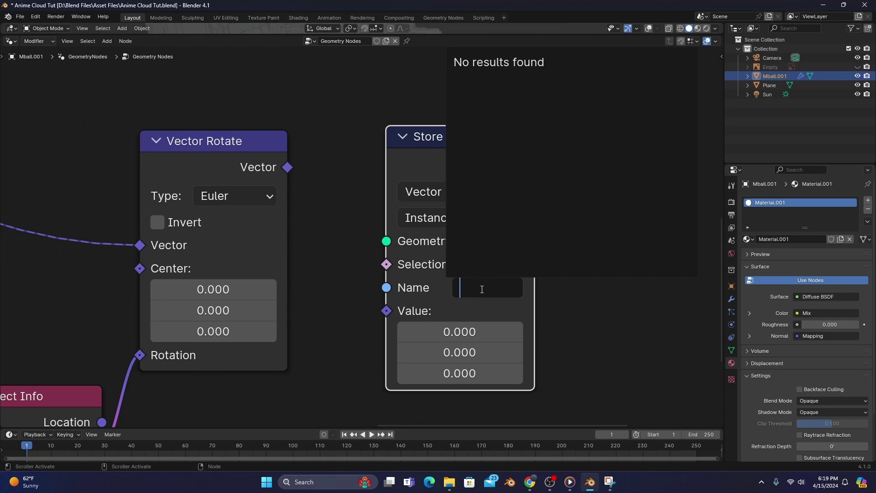
text(nor)
key(Return)
scroll(482, 287, down, 4)
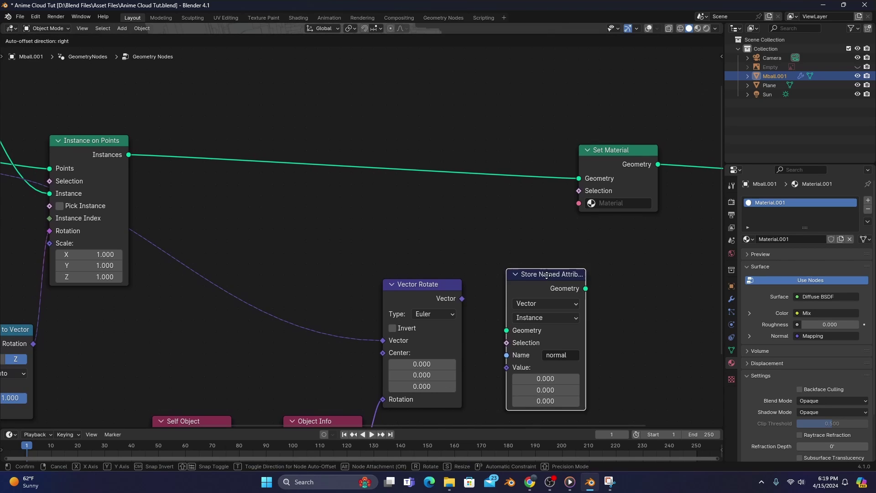
Insert it before Set Material and feed Vector Rotate's output into its Value.
drag(492, 280, 461, 117)
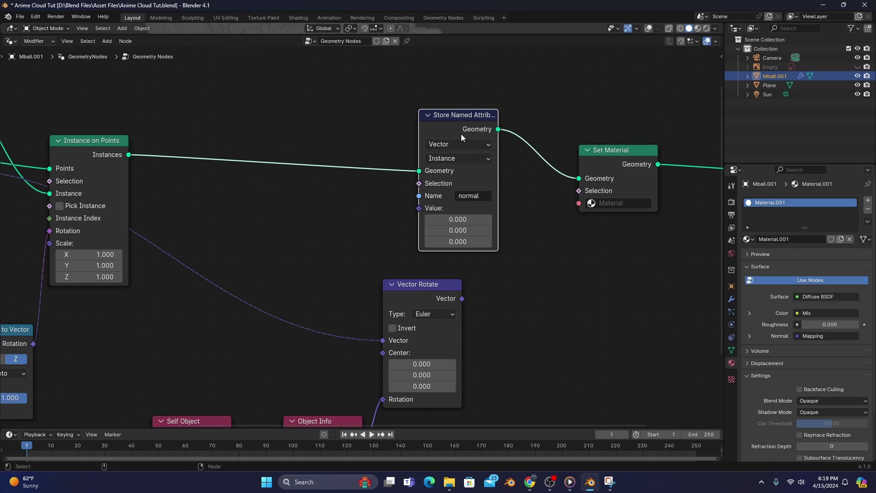
click(460, 298)
drag(460, 298, 417, 207)
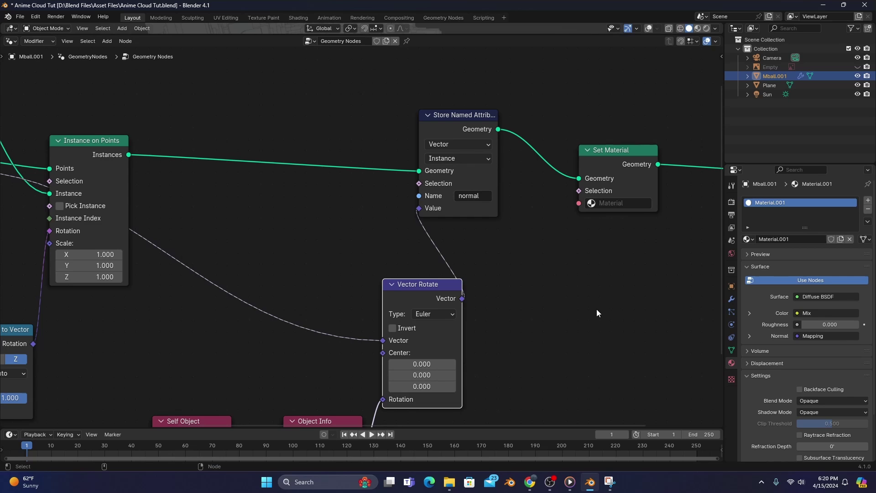
Assign Painted Cloud in the Set Material node and enlarge the 3D view to see the cloud.
middle_drag(652, 225, 435, 256)
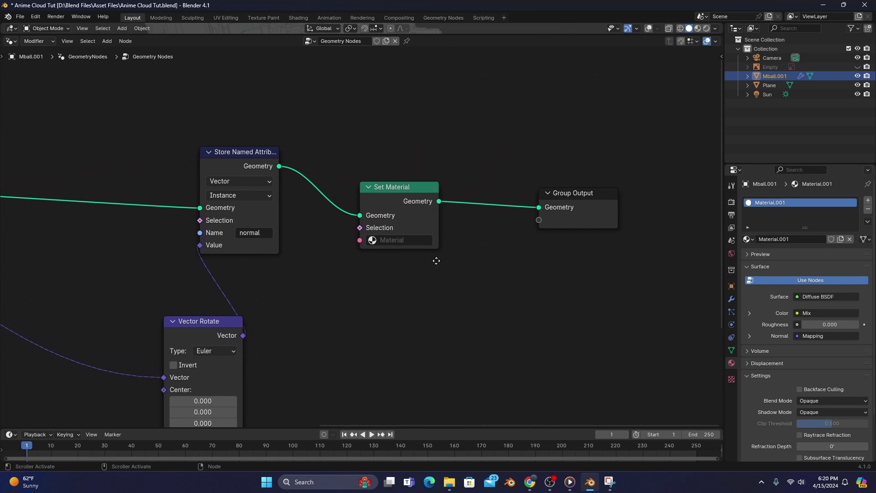
click(415, 240)
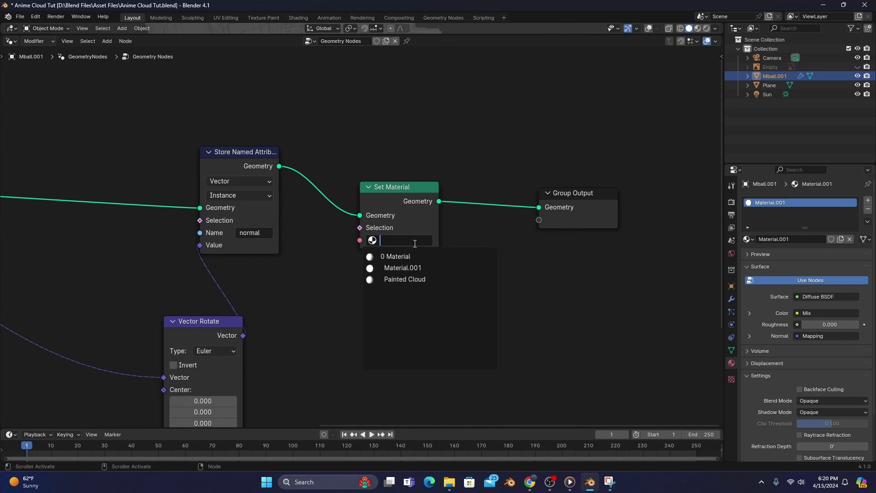
click(414, 280)
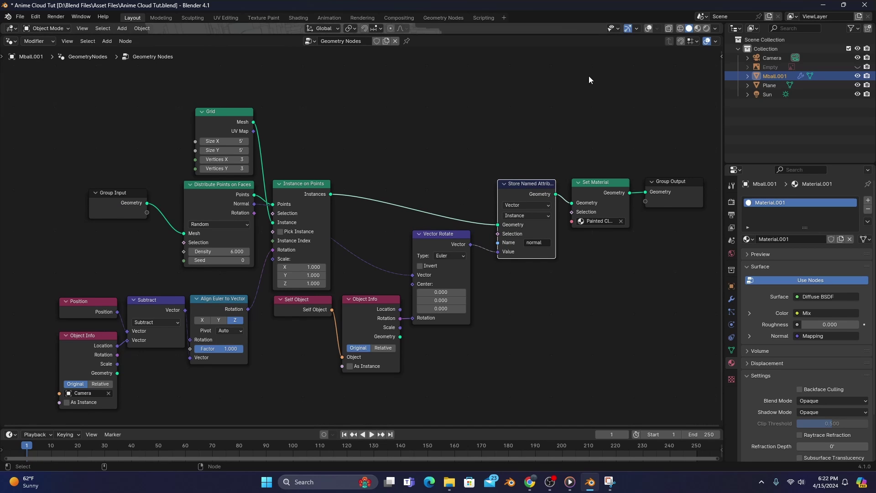
drag(582, 34, 557, 438)
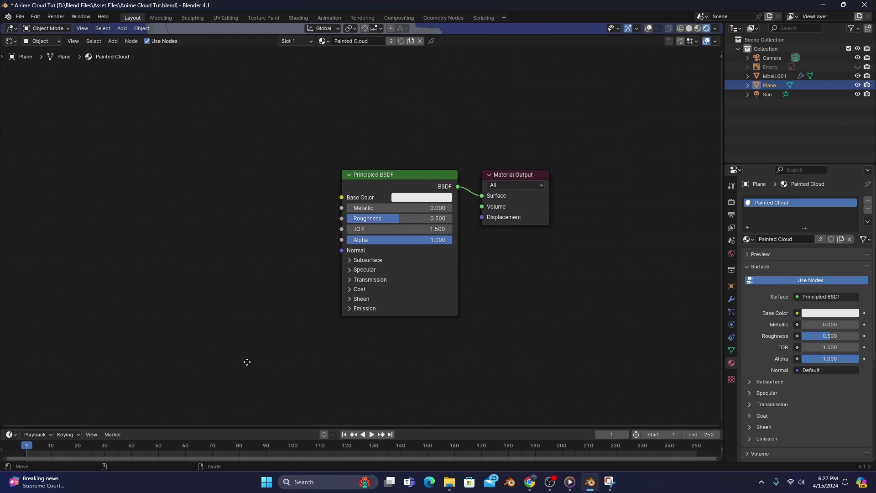
Replace the Principled BSDF in the Painted Cloud material with a Diffuse BSDF node.
middle_drag(245, 362, 264, 367)
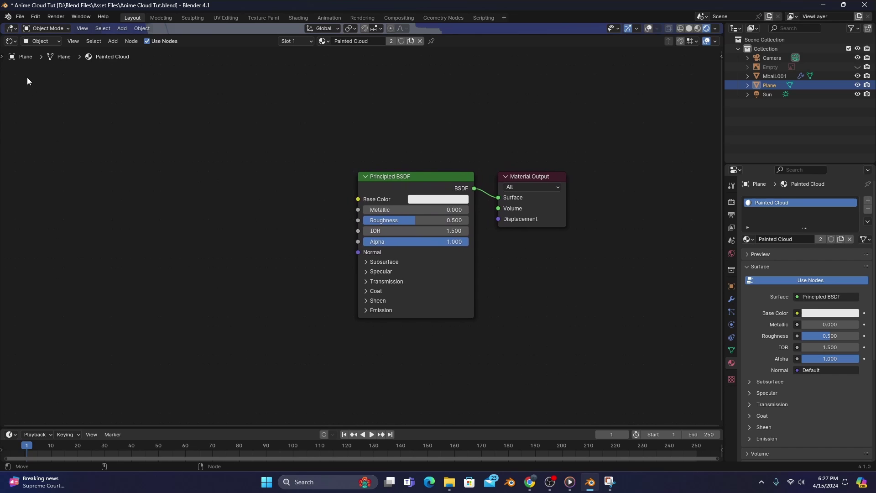
click(428, 182)
key(x)
key(shift+a)
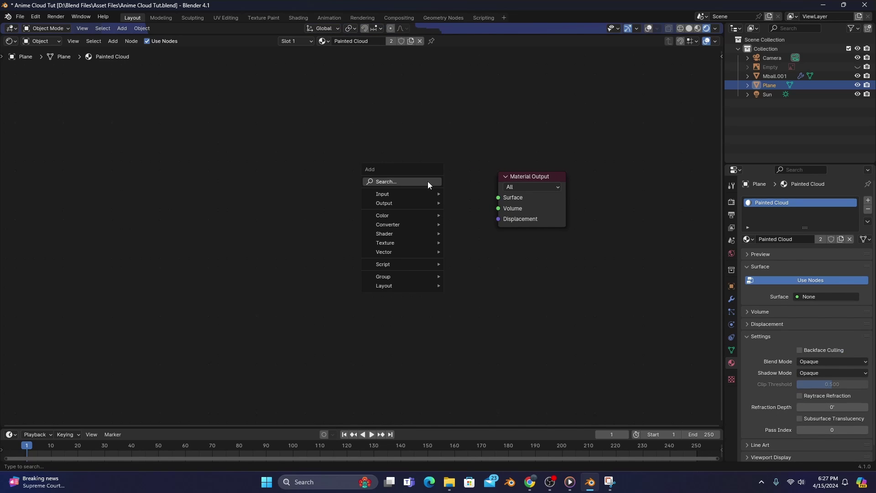
text(diffuse)
key(Return)
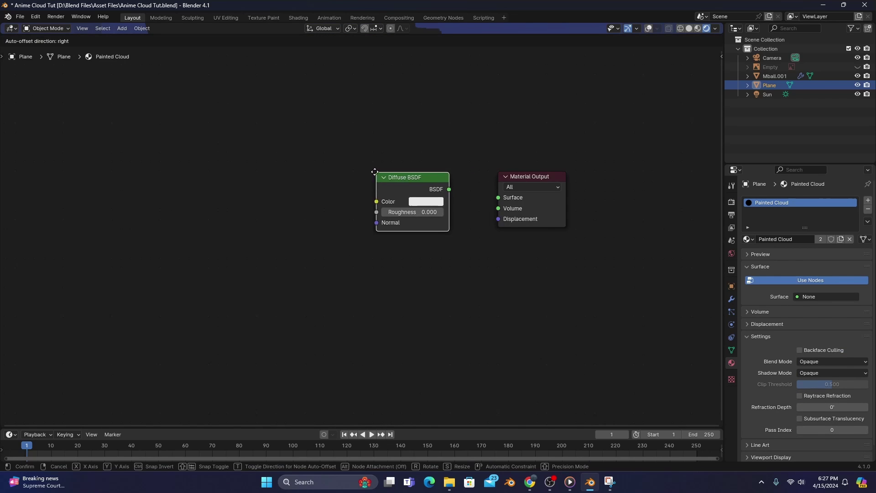
click(375, 172)
Add an Attribute node reading the Instancer 'normal' and plug it into the Diffuse Normal.
key(shift+a)
text(attribute)
key(Return)
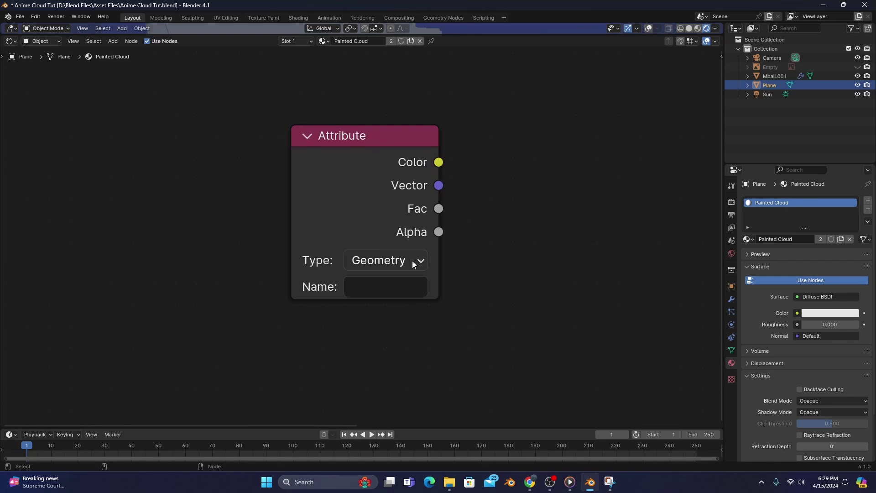
click(414, 264)
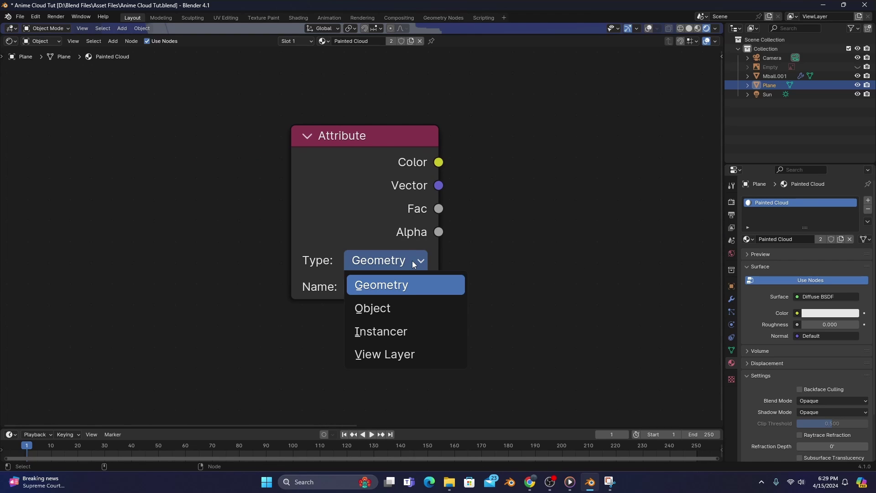
click(398, 331)
click(387, 285)
text(normal)
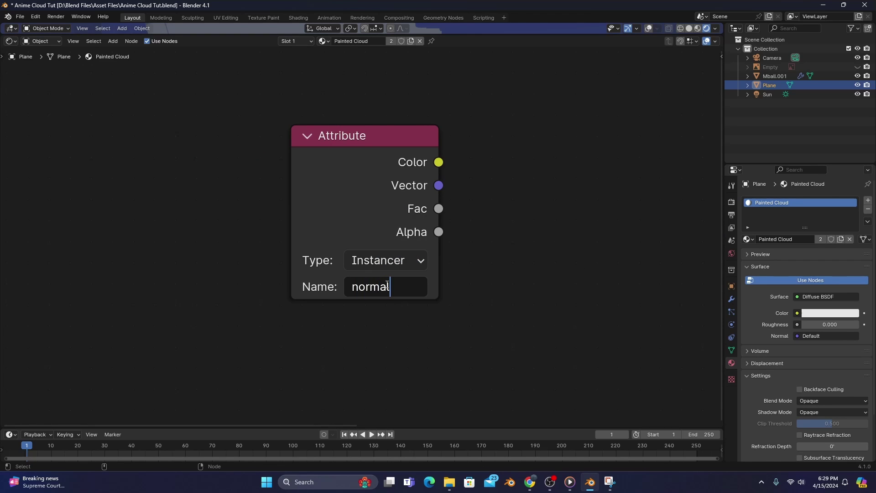
key(Return)
key(Home)
drag(262, 223, 450, 262)
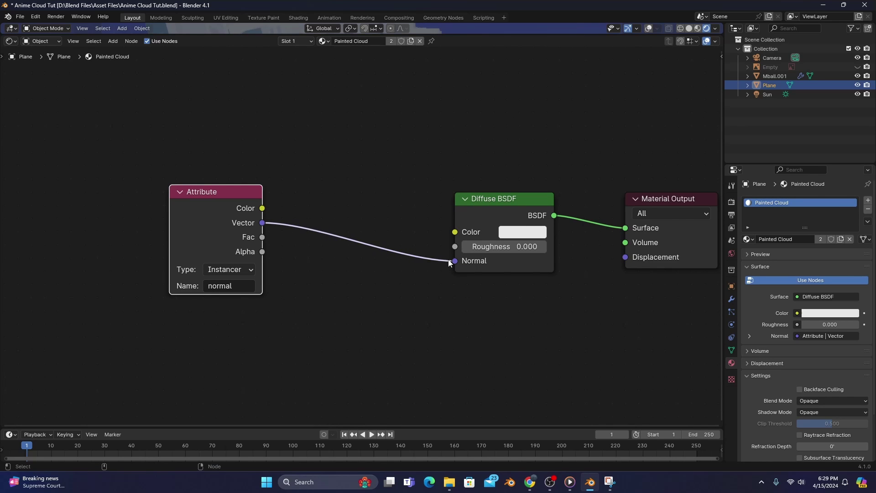
Mix a Transparent BSDF and the Diffuse BSDF in a Mix Shader feeding Surface.
drag(465, 37, 465, 369)
middle_drag(598, 272, 622, 281)
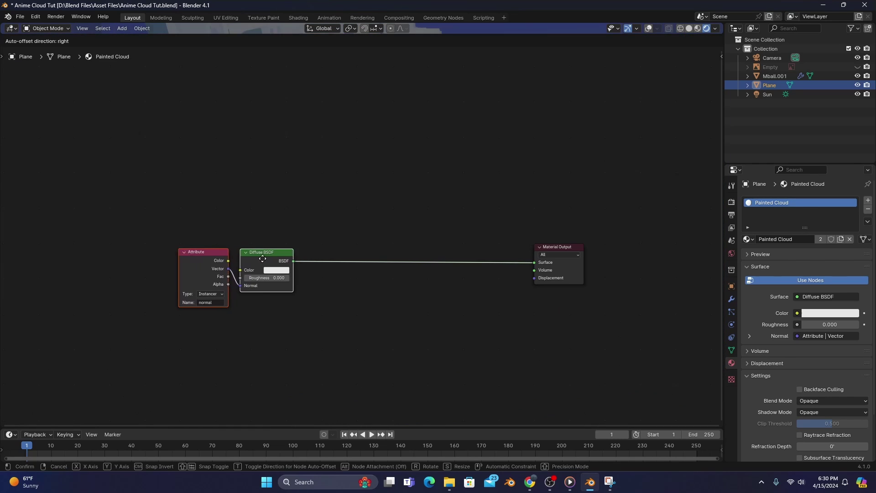
drag(262, 259, 232, 259)
key(ctrl+v)
key(g)
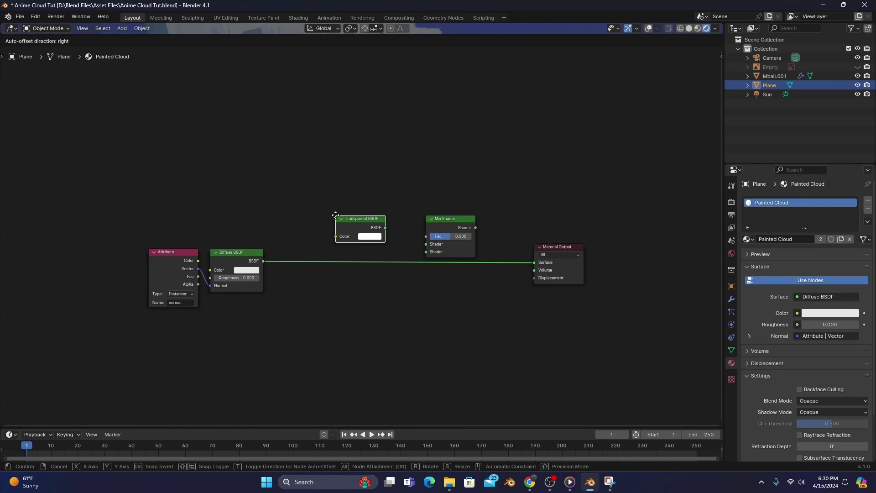
click(334, 215)
drag(386, 227, 425, 244)
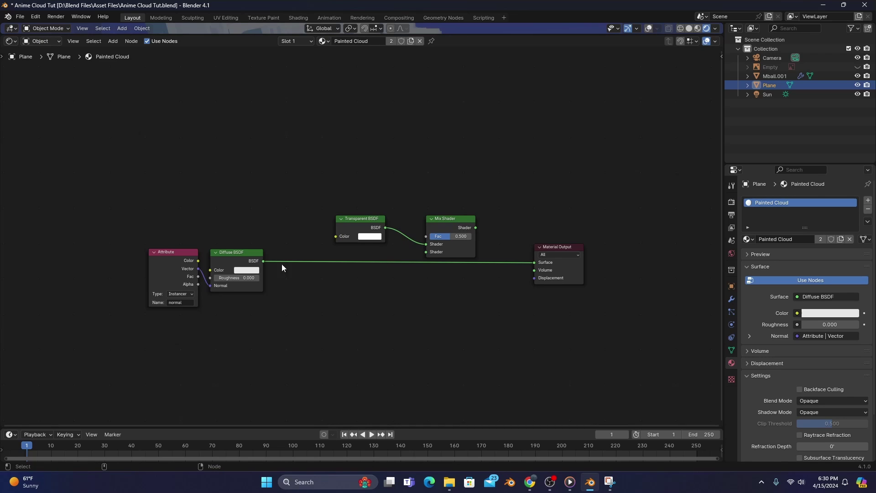
drag(264, 260, 426, 252)
drag(476, 228, 535, 263)
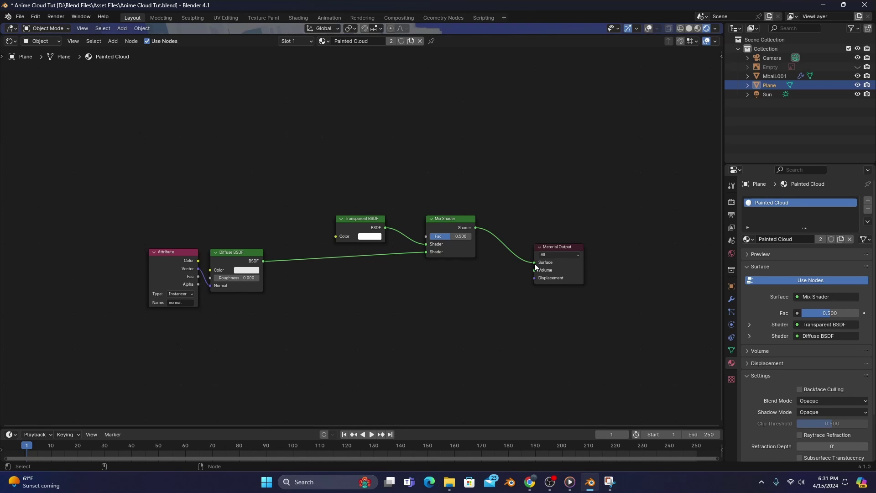
In the sidebar Options, choose Alpha Blend blending and Alpha Clip shadows, then preview the cloud.
key(n)
click(718, 124)
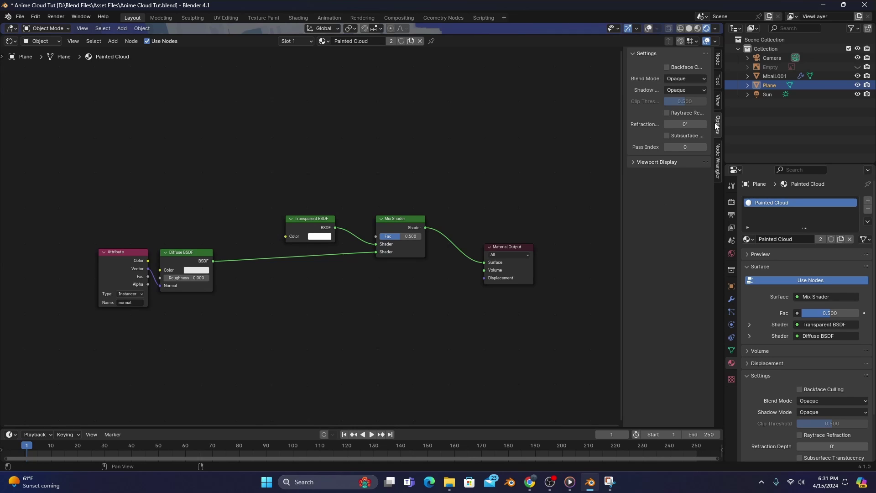
click(696, 78)
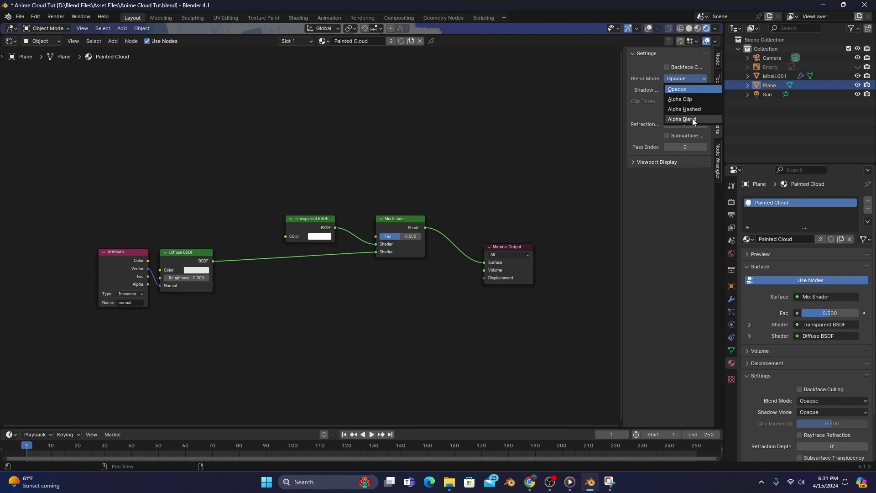
click(692, 119)
click(692, 90)
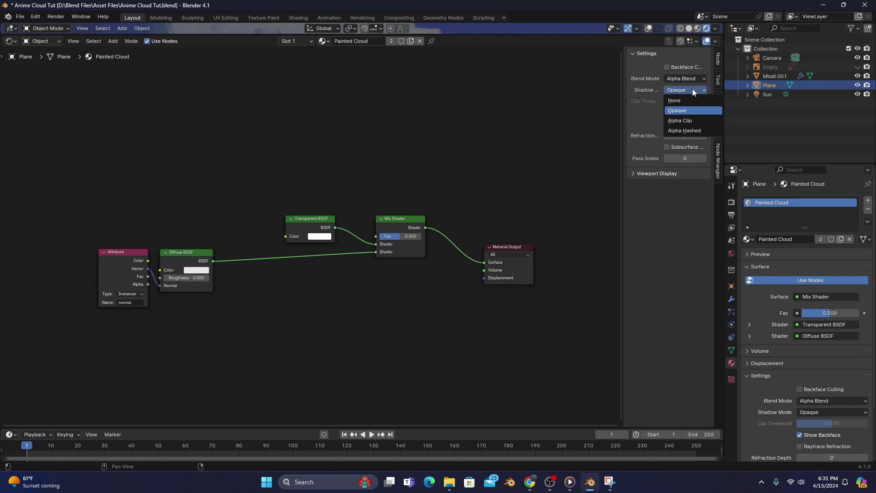
click(691, 122)
drag(594, 35, 493, 422)
middle_drag(452, 298, 418, 286)
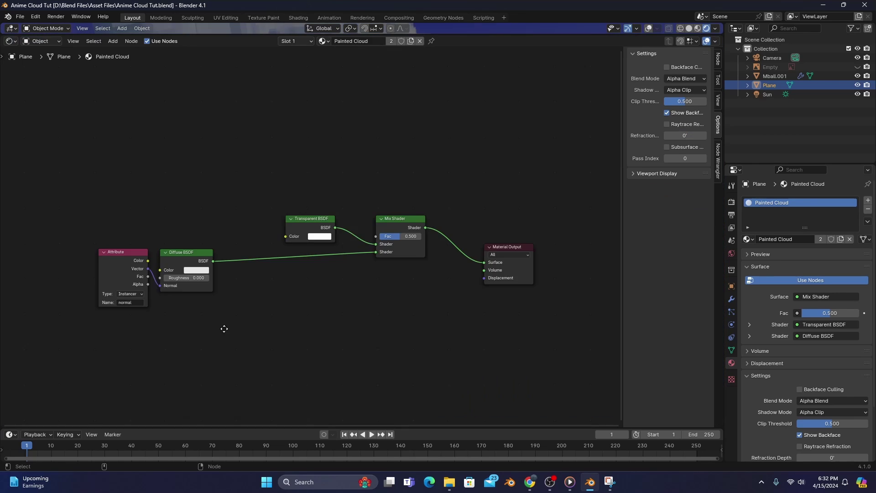
Add a Gradient Texture node and a Voronoi Texture node above it.
middle_drag(221, 327, 119, 289)
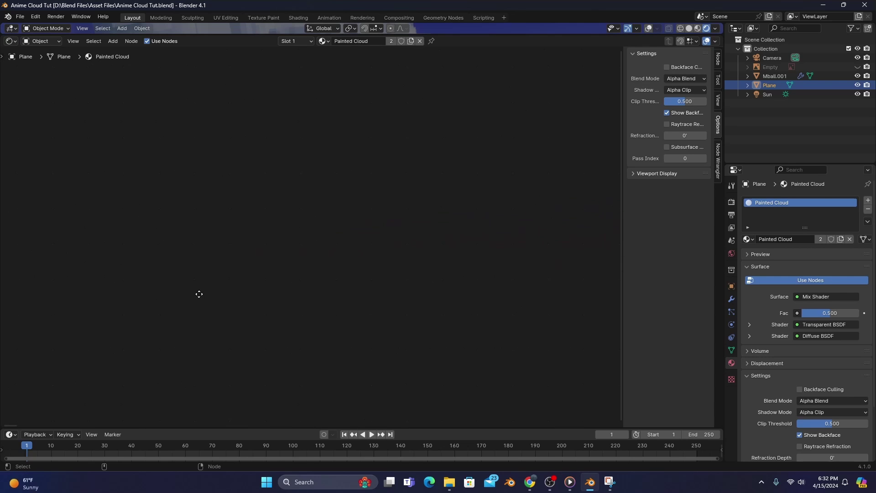
key(n)
key(shift+a)
text(gr)
key(Return)
click(245, 294)
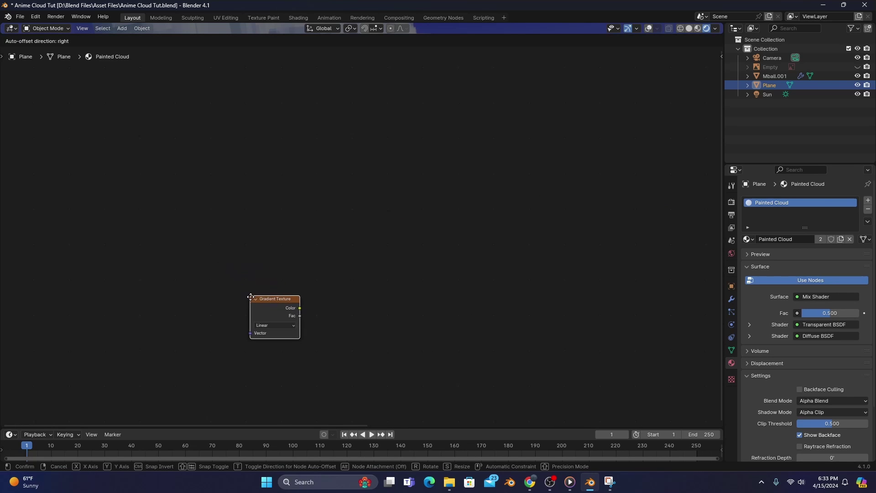
key(ctrl+v)
key(g)
key(y)
click(245, 123)
Add three Color Ramps and a Linear Light Mix node between the upper ramps.
key(shift+a)
text(color ramp)
key(Return)
click(330, 126)
key(shift+d)
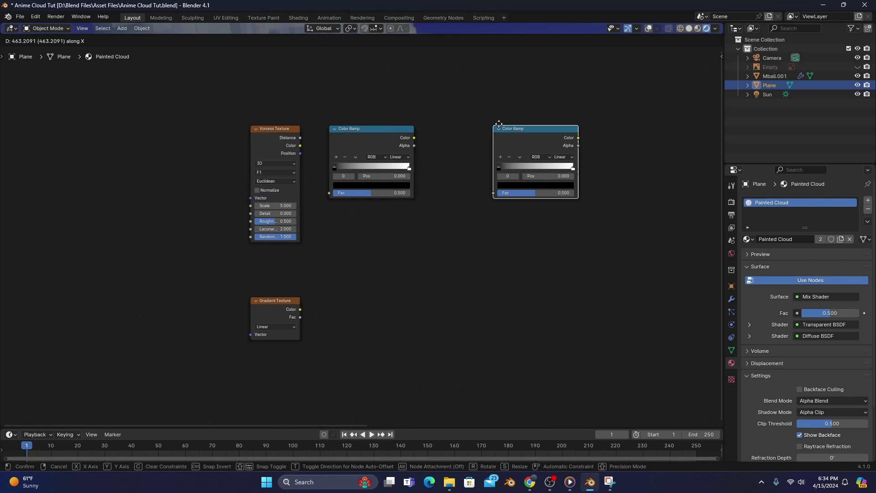
click(519, 126)
key(shift+d)
click(318, 293)
key(ctrl+v)
click(466, 157)
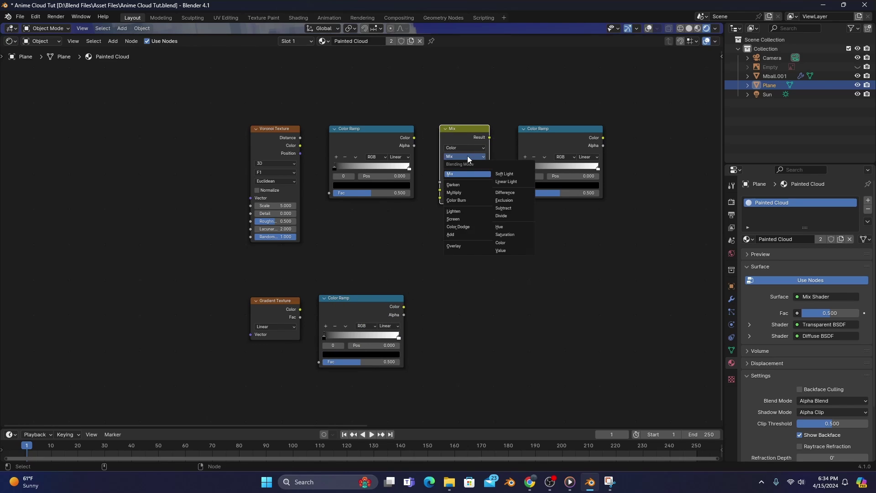
click(499, 182)
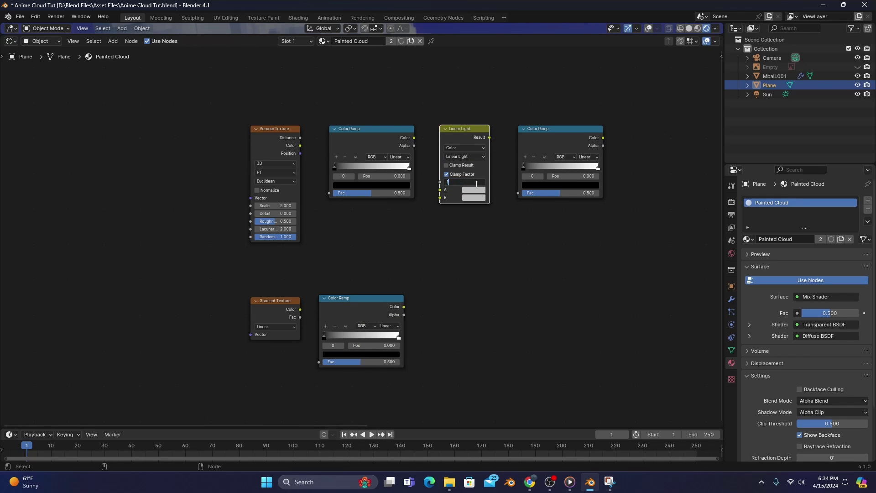
Set the Gradient type to Spherical and the Voronoi feature to Smooth F1.
scroll(431, 238, up, 5)
click(382, 255)
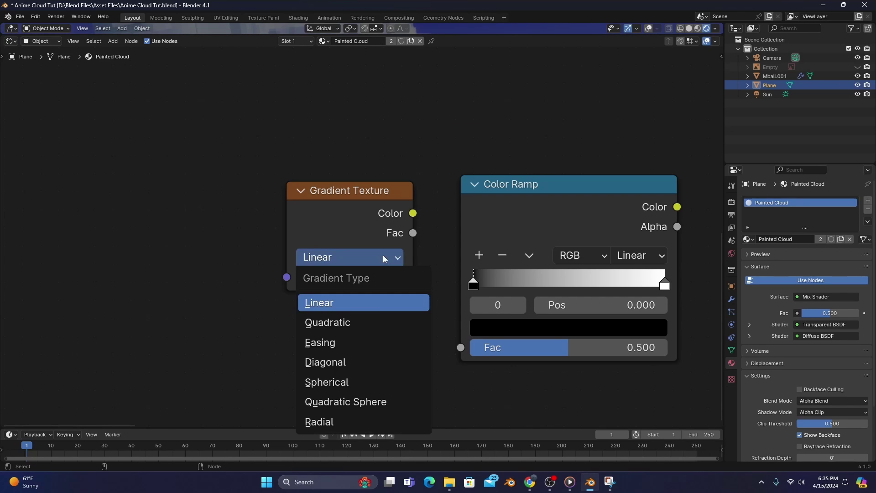
click(370, 382)
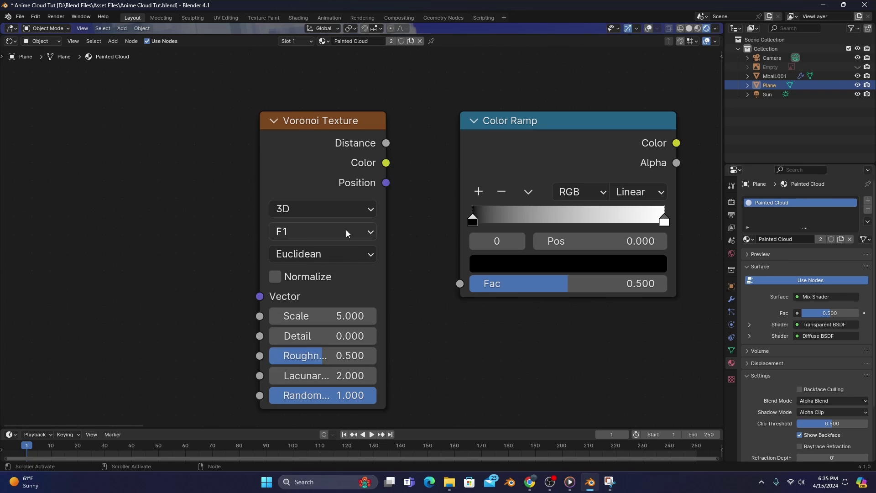
click(346, 230)
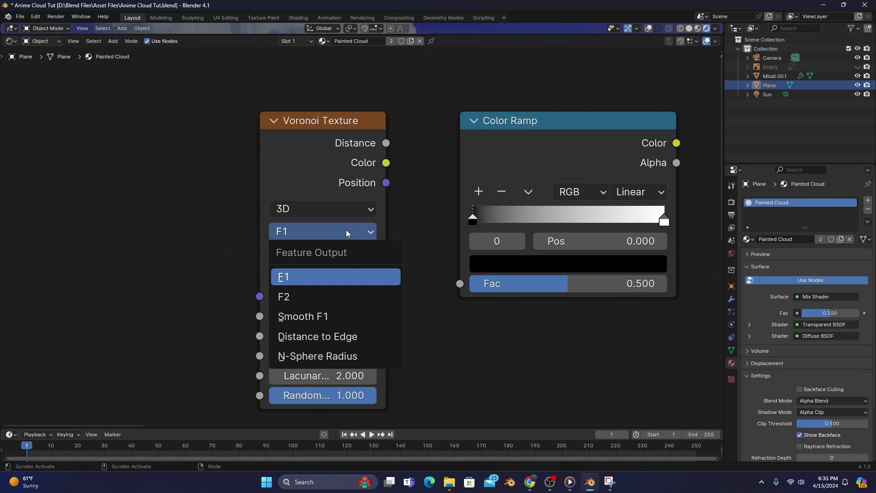
click(342, 319)
scroll(323, 129, down, 4)
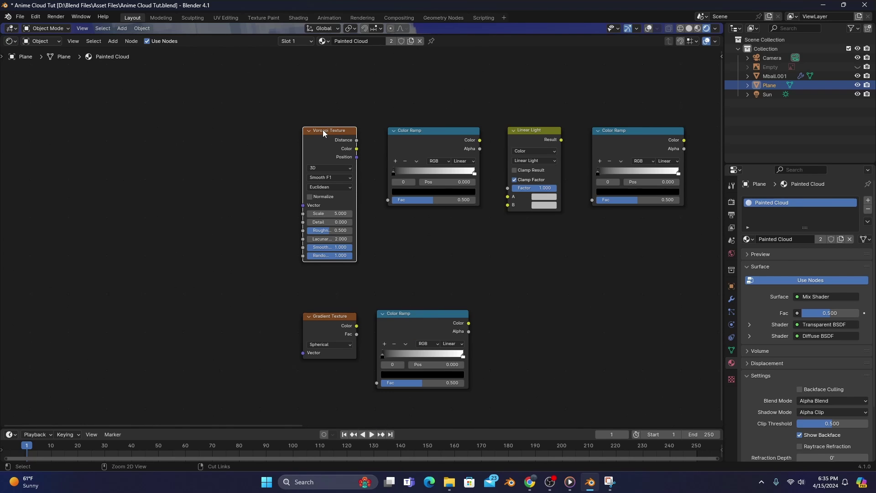
Give both textures Mapping nodes driven by Object coordinates, and add an Object Info node.
key(ctrl+t)
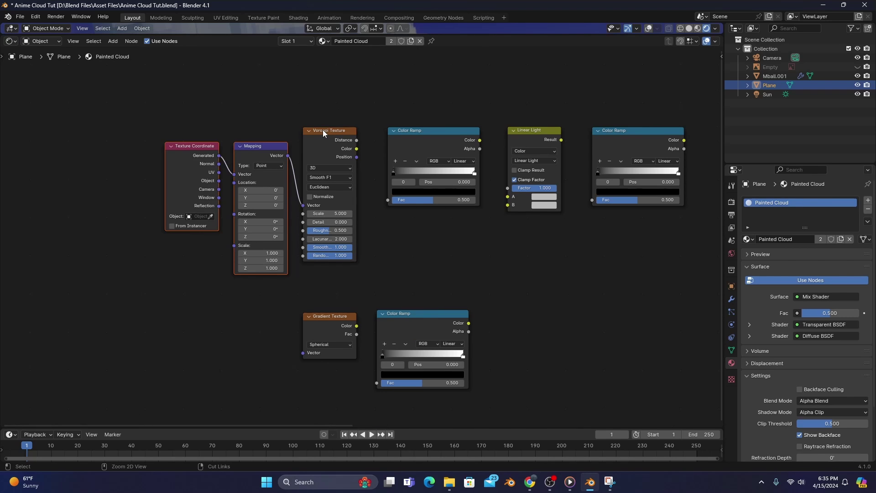
click(319, 322)
key(ctrl+t)
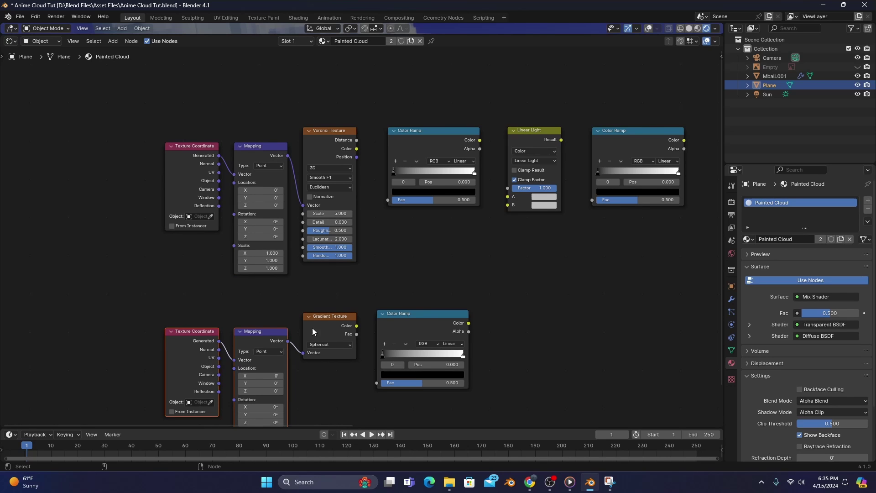
drag(219, 367, 234, 360)
drag(219, 180, 233, 174)
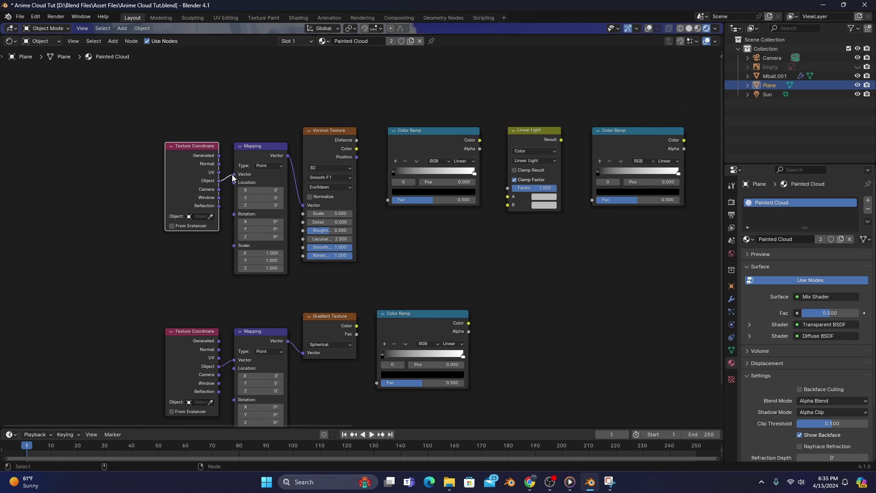
key(shift+a)
click(167, 225)
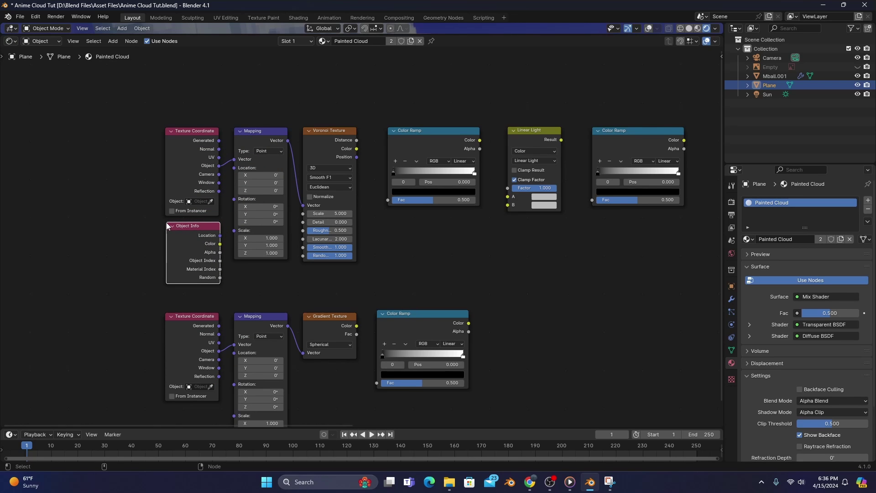
Drive the Voronoi Mapping Location from Object Info Location and set Voronoi Scale to 4.
drag(220, 236, 232, 172)
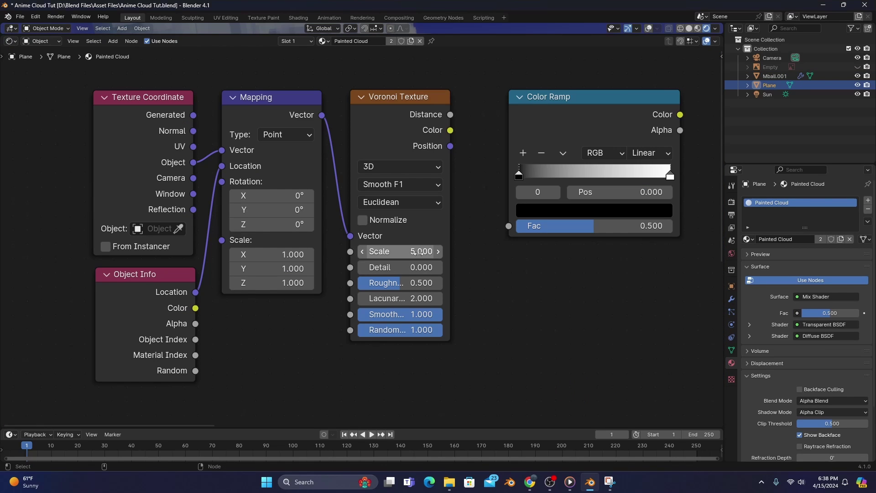
click(419, 252)
text(4)
key(Return)
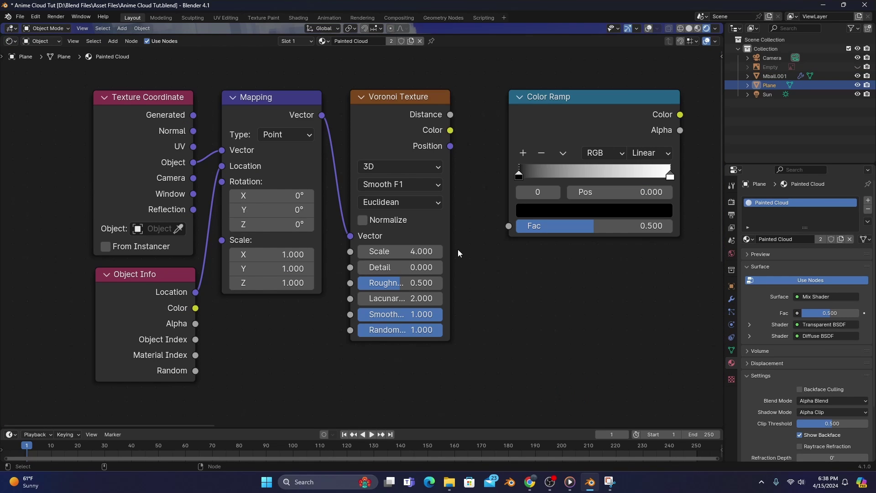
key(Home)
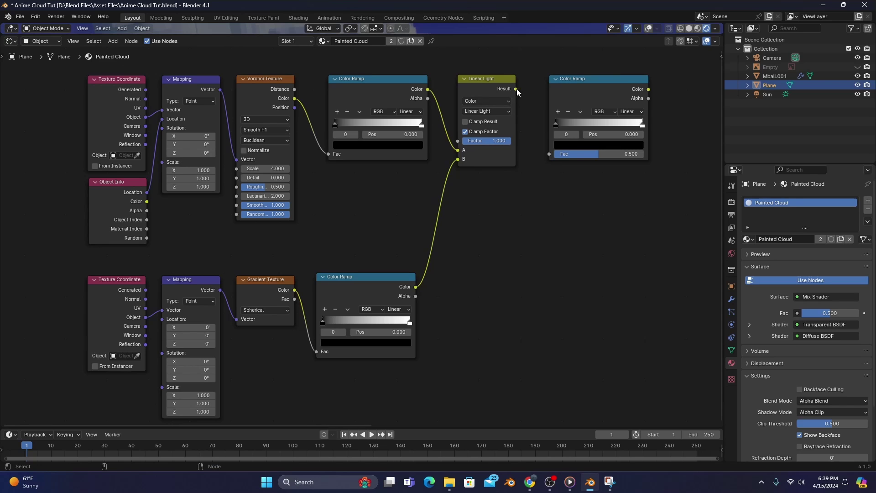
middle_drag(635, 342, 477, 342)
Multiply the last Color Ramp by Light Path's Is Camera Ray and feed it to Mix Shader Fac.
key(shift+a)
text(light)
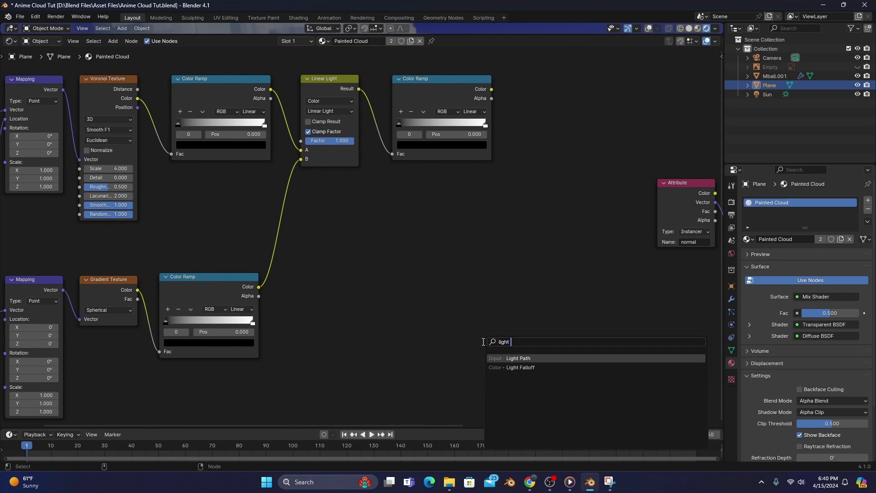
key(Return)
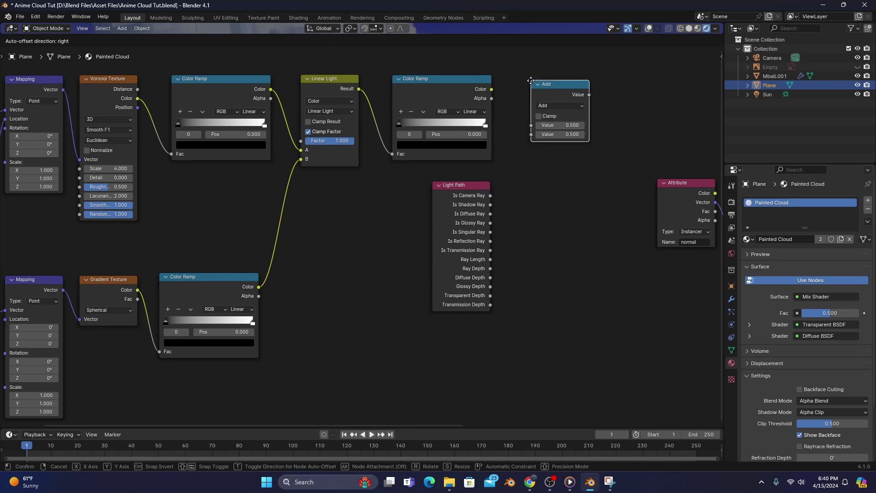
click(532, 75)
click(559, 101)
click(293, 142)
scroll(546, 165, up, 2)
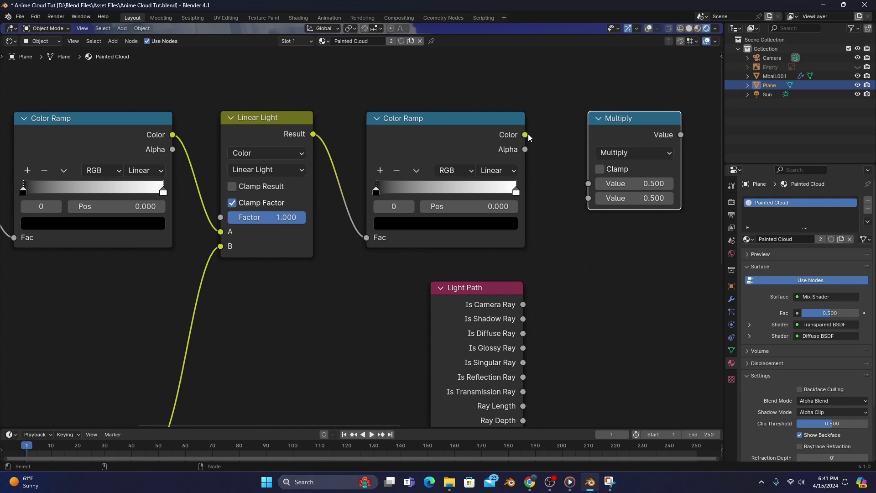
drag(526, 135, 588, 185)
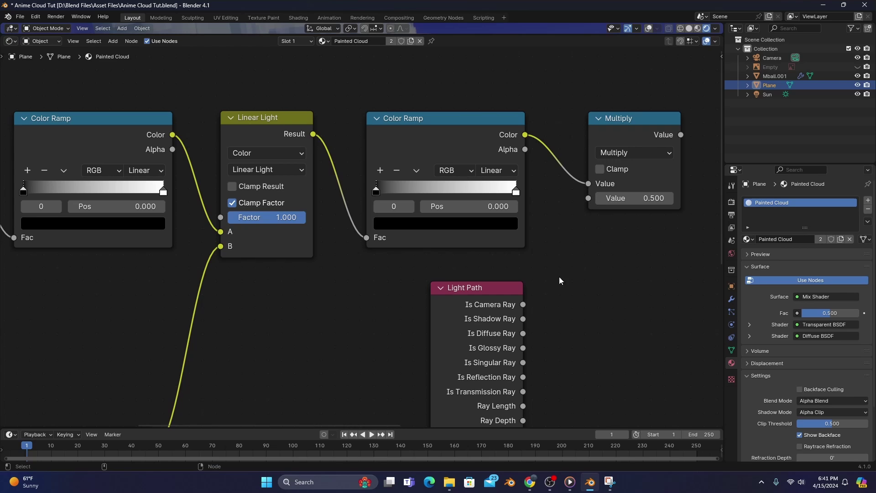
drag(523, 305, 585, 199)
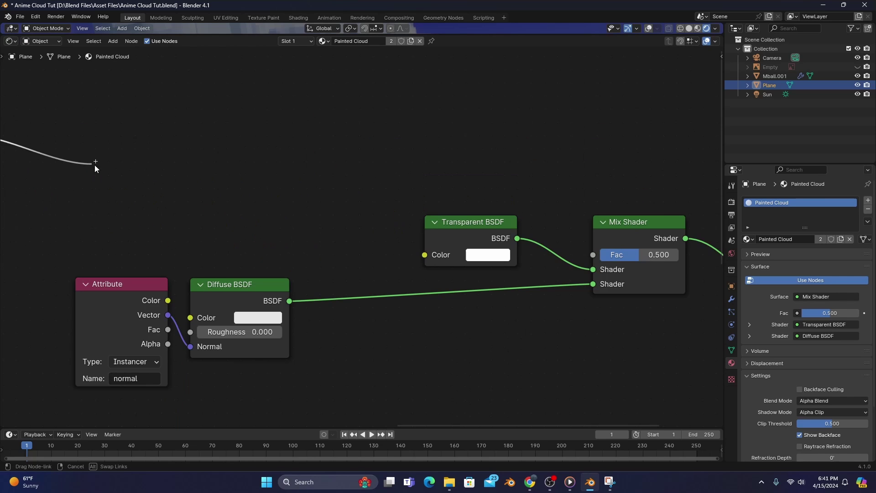
drag(95, 165, 589, 253)
Retune ramp stops to 0.373, 0.782, 0.241 and 0.427, and lower Voronoi Scale to about 3.8.
drag(506, 35, 507, 416)
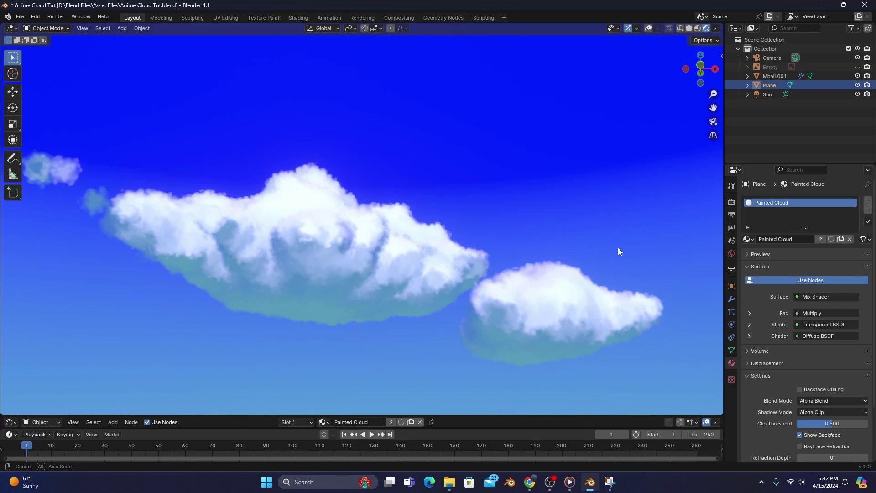
middle_drag(616, 249, 577, 271)
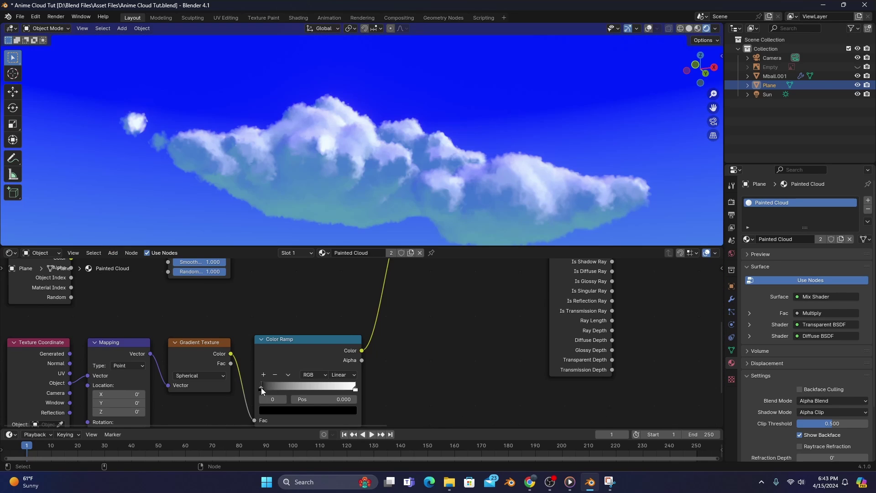
drag(261, 387, 304, 387)
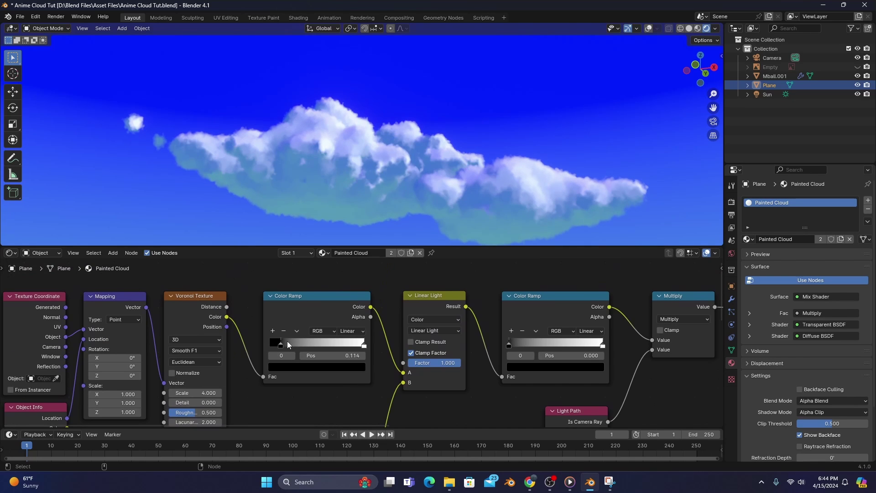
mouse_move(286, 341)
mouse_down()
mouse_move(306, 338)
mouse_move(291, 342)
mouse_up()
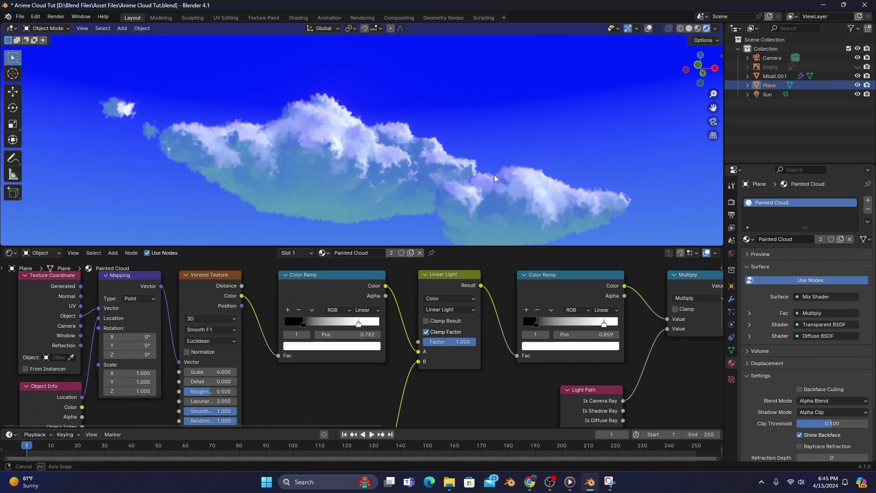
mouse_move(494, 174)
middle_down()
mouse_move(508, 169)
mouse_move(497, 185)
middle_up()
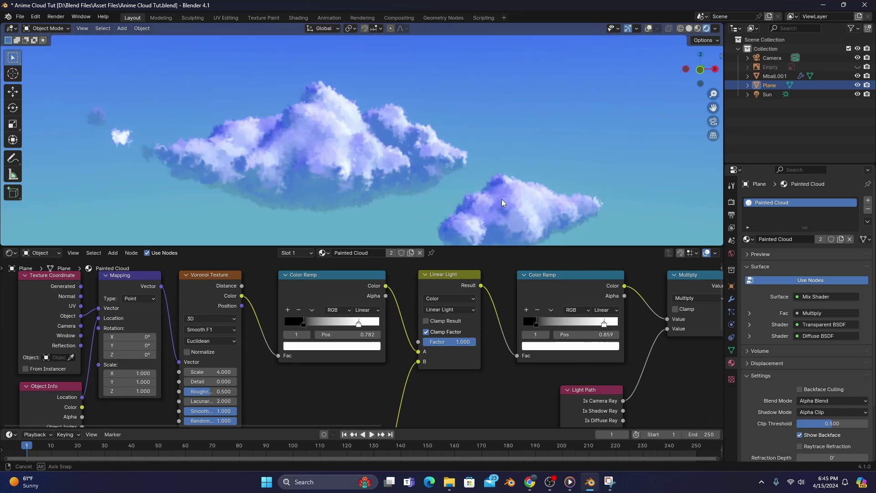
click(540, 321)
drag(539, 318, 542, 318)
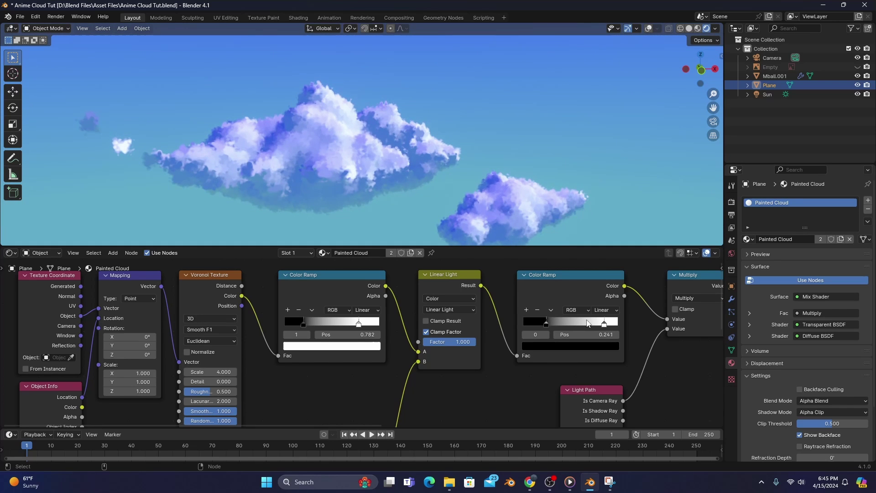
drag(604, 324, 562, 325)
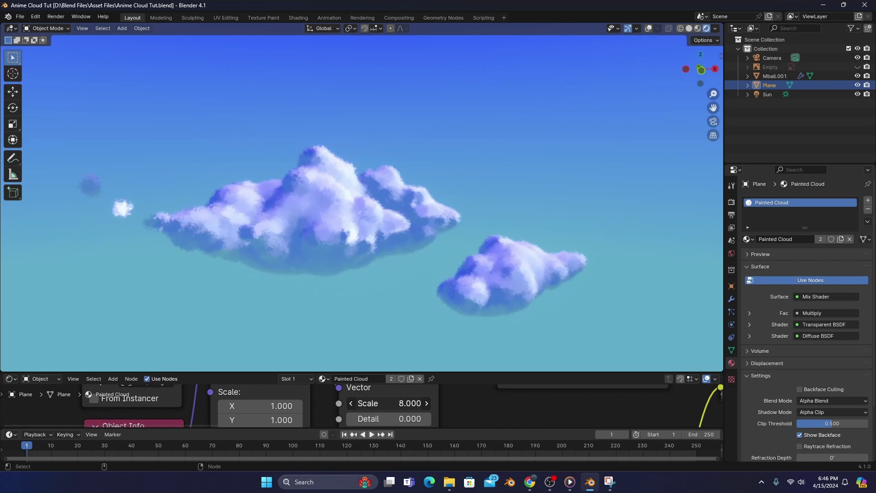
drag(388, 403, 369, 403)
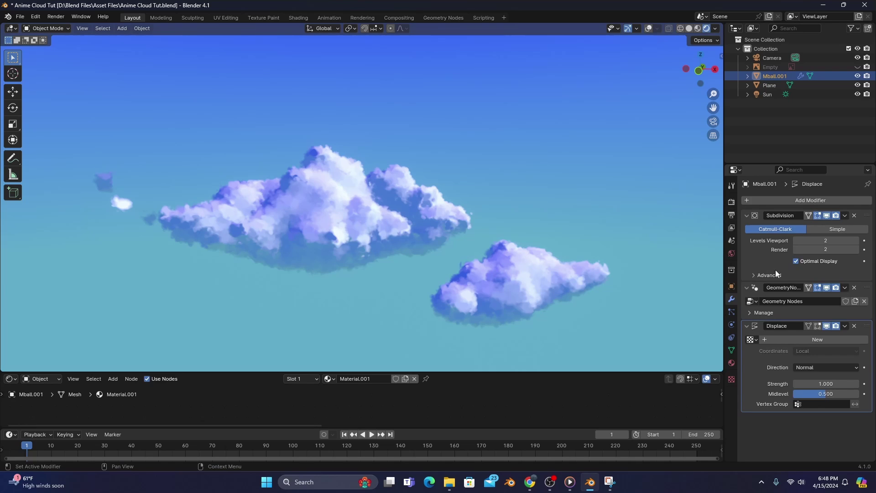
Give Mball.001's Displace modifier a new texture, then move mesh vertices with proportional editing in Edit Mode.
click(817, 339)
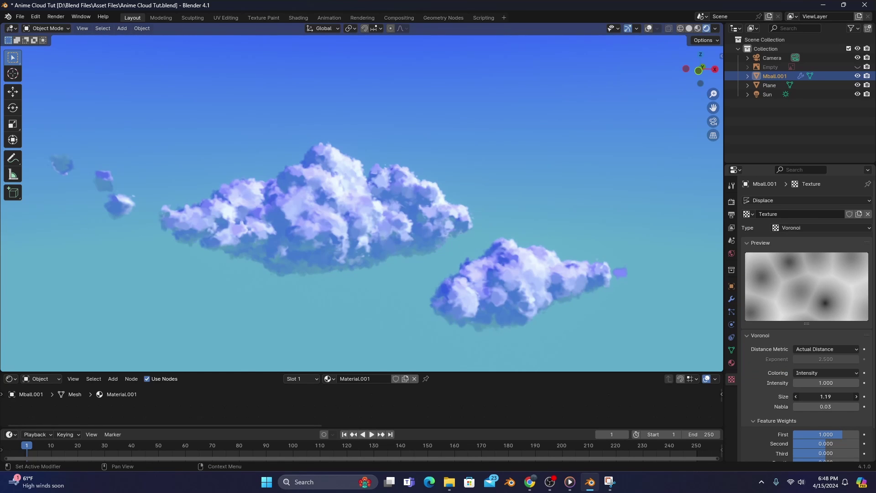
click(732, 299)
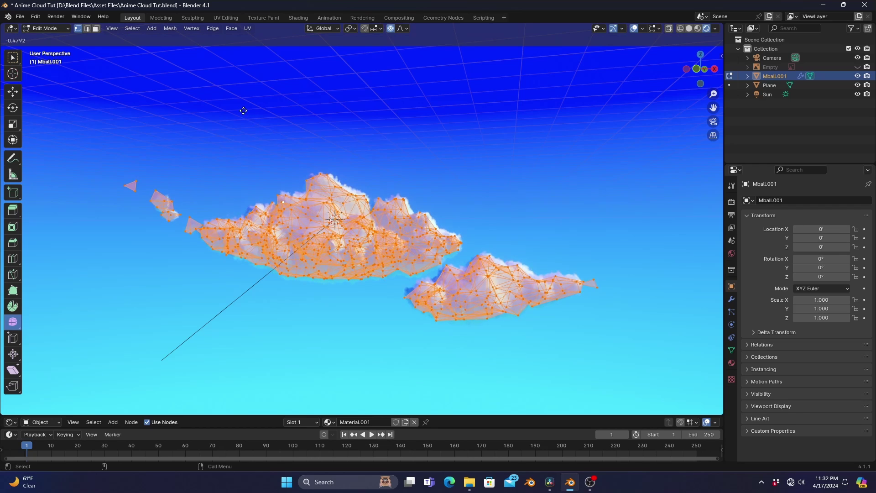
key(Return)
key(shift+alt+z)
key(g)
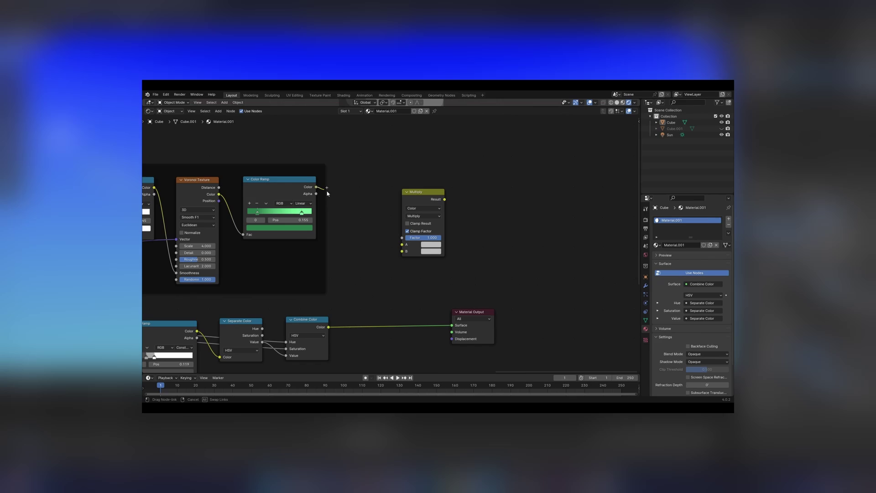
Connect the Color Ramp to Multiply's A input, then like the video and subscribe to the channel.
drag(317, 188, 402, 247)
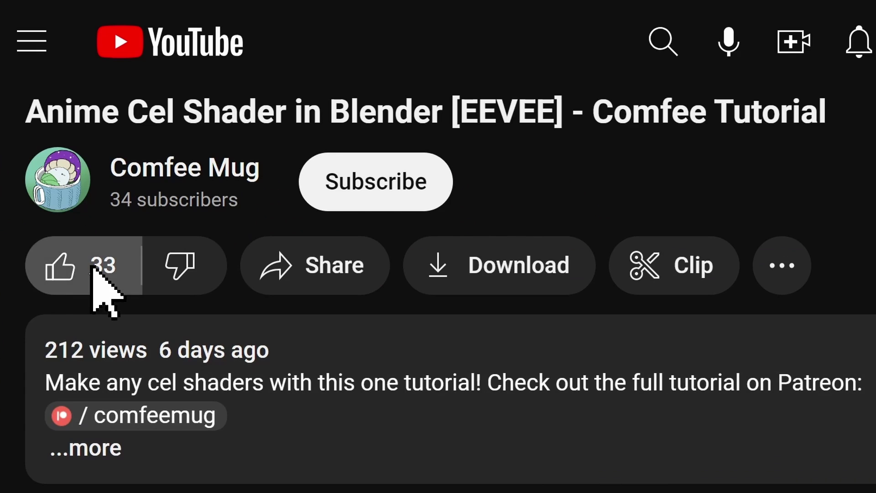
click(92, 269)
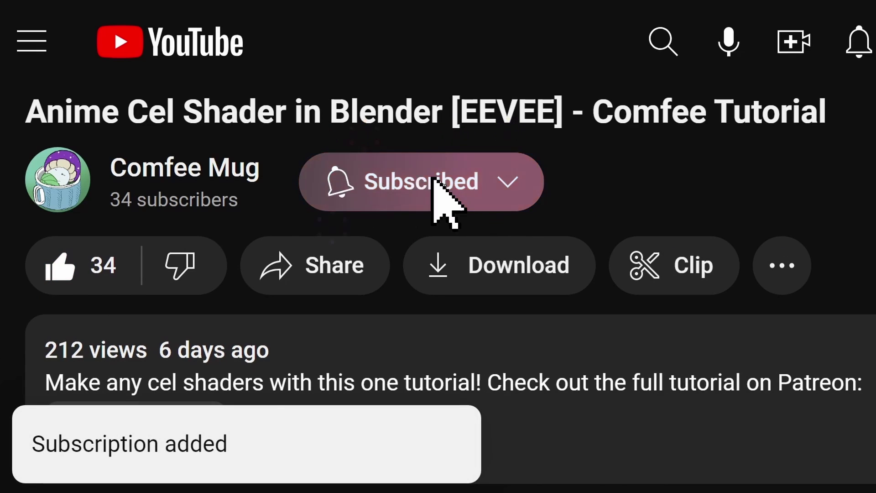
click(503, 181)
Turn on all notifications for the channel and scroll down the page.
click(460, 254)
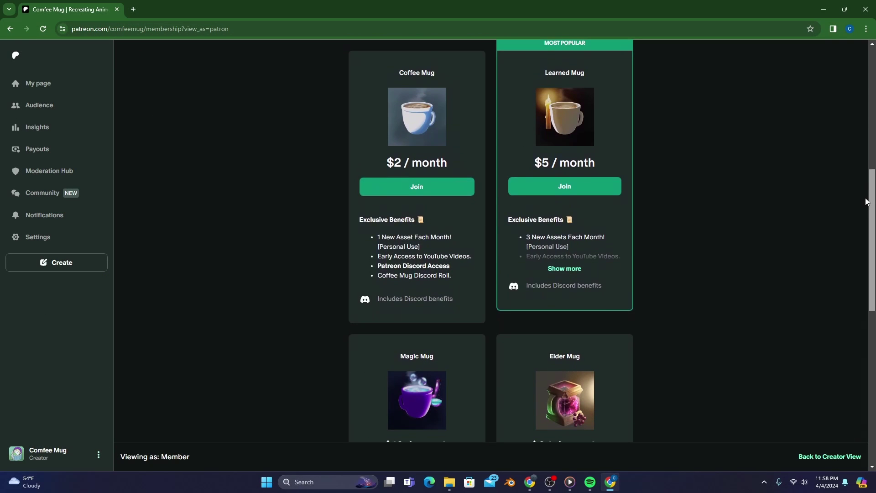
scroll(866, 194, down, 1)
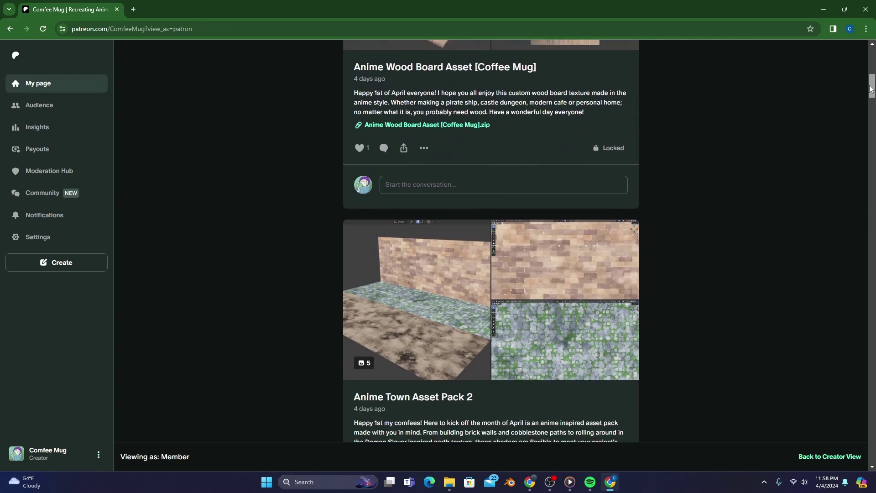
drag(871, 88, 871, 112)
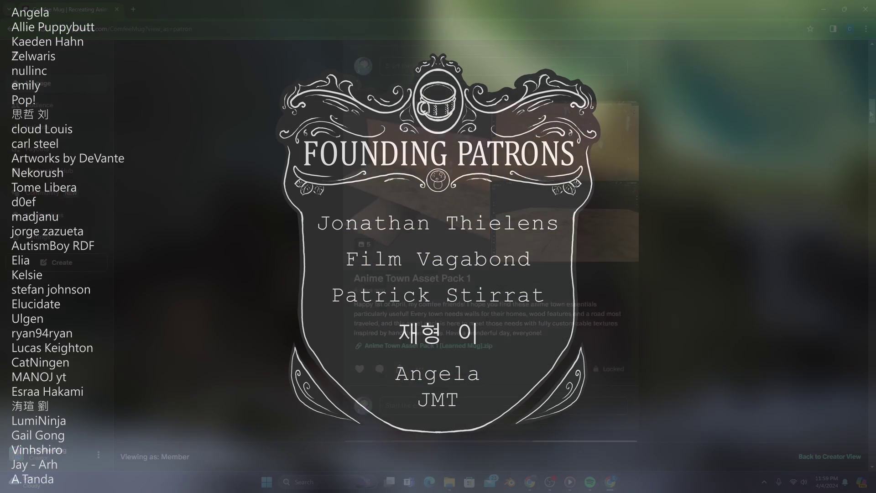